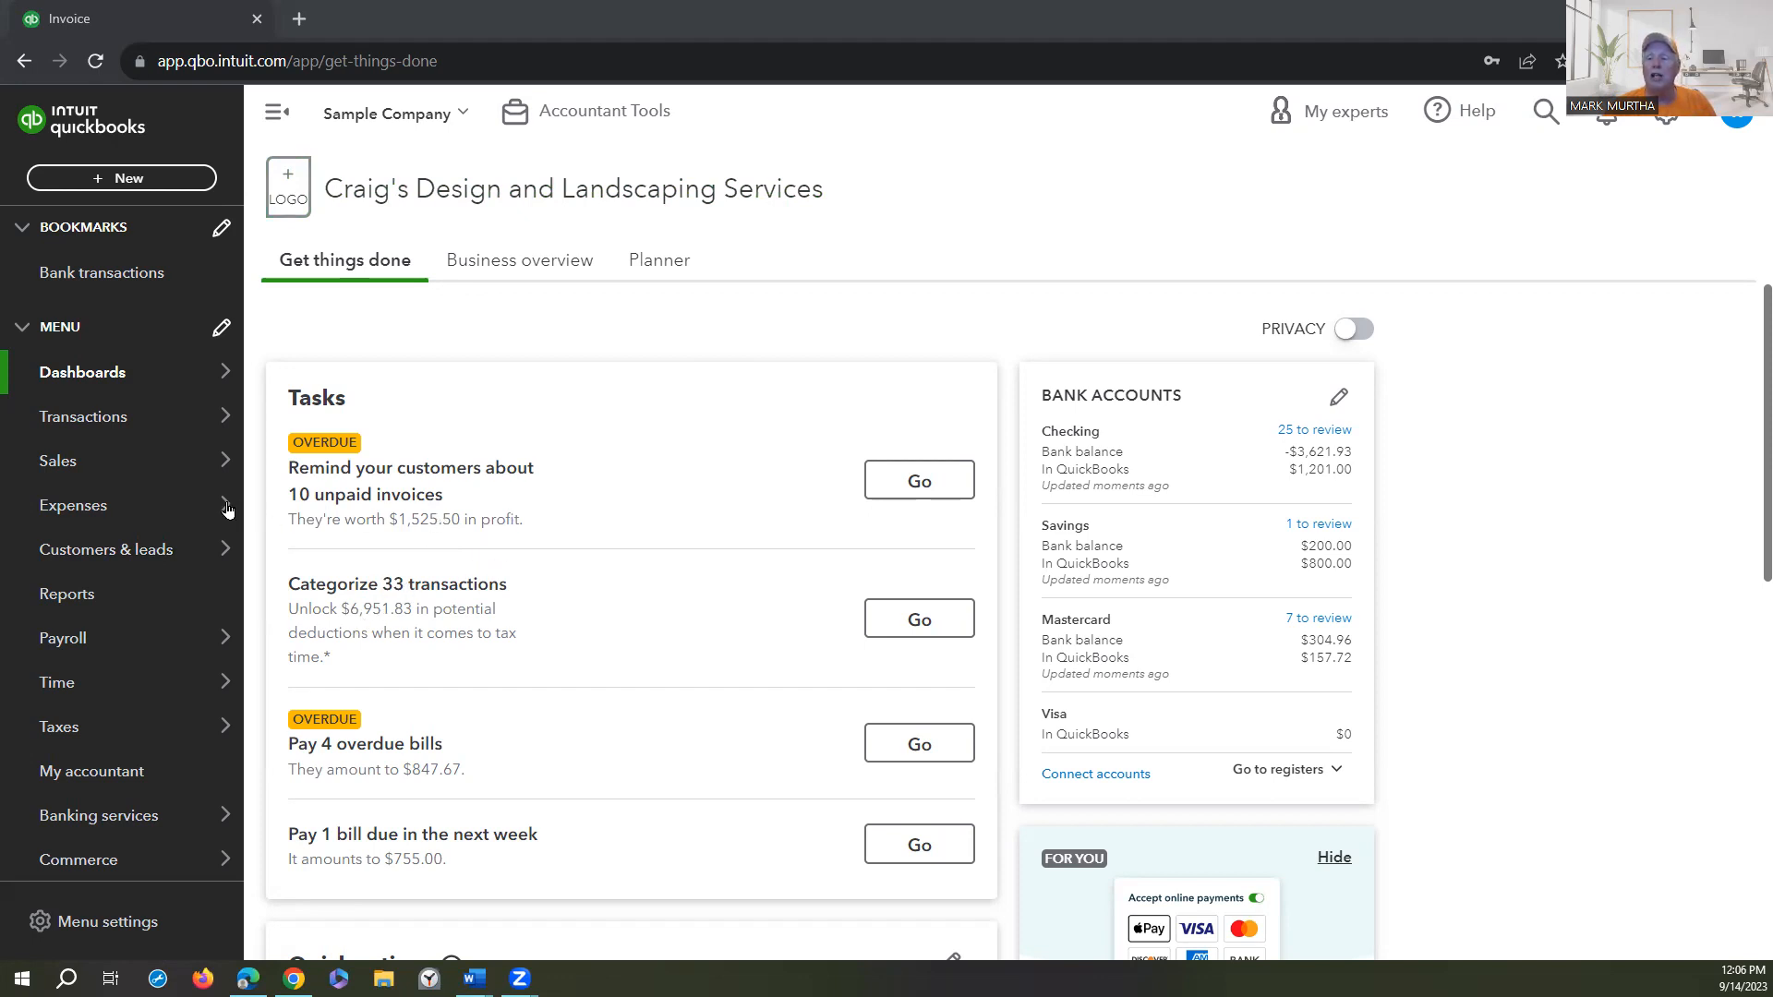
Open the sales invoices list, start a new invoice and open its list of customers.
mouse_move(125, 452)
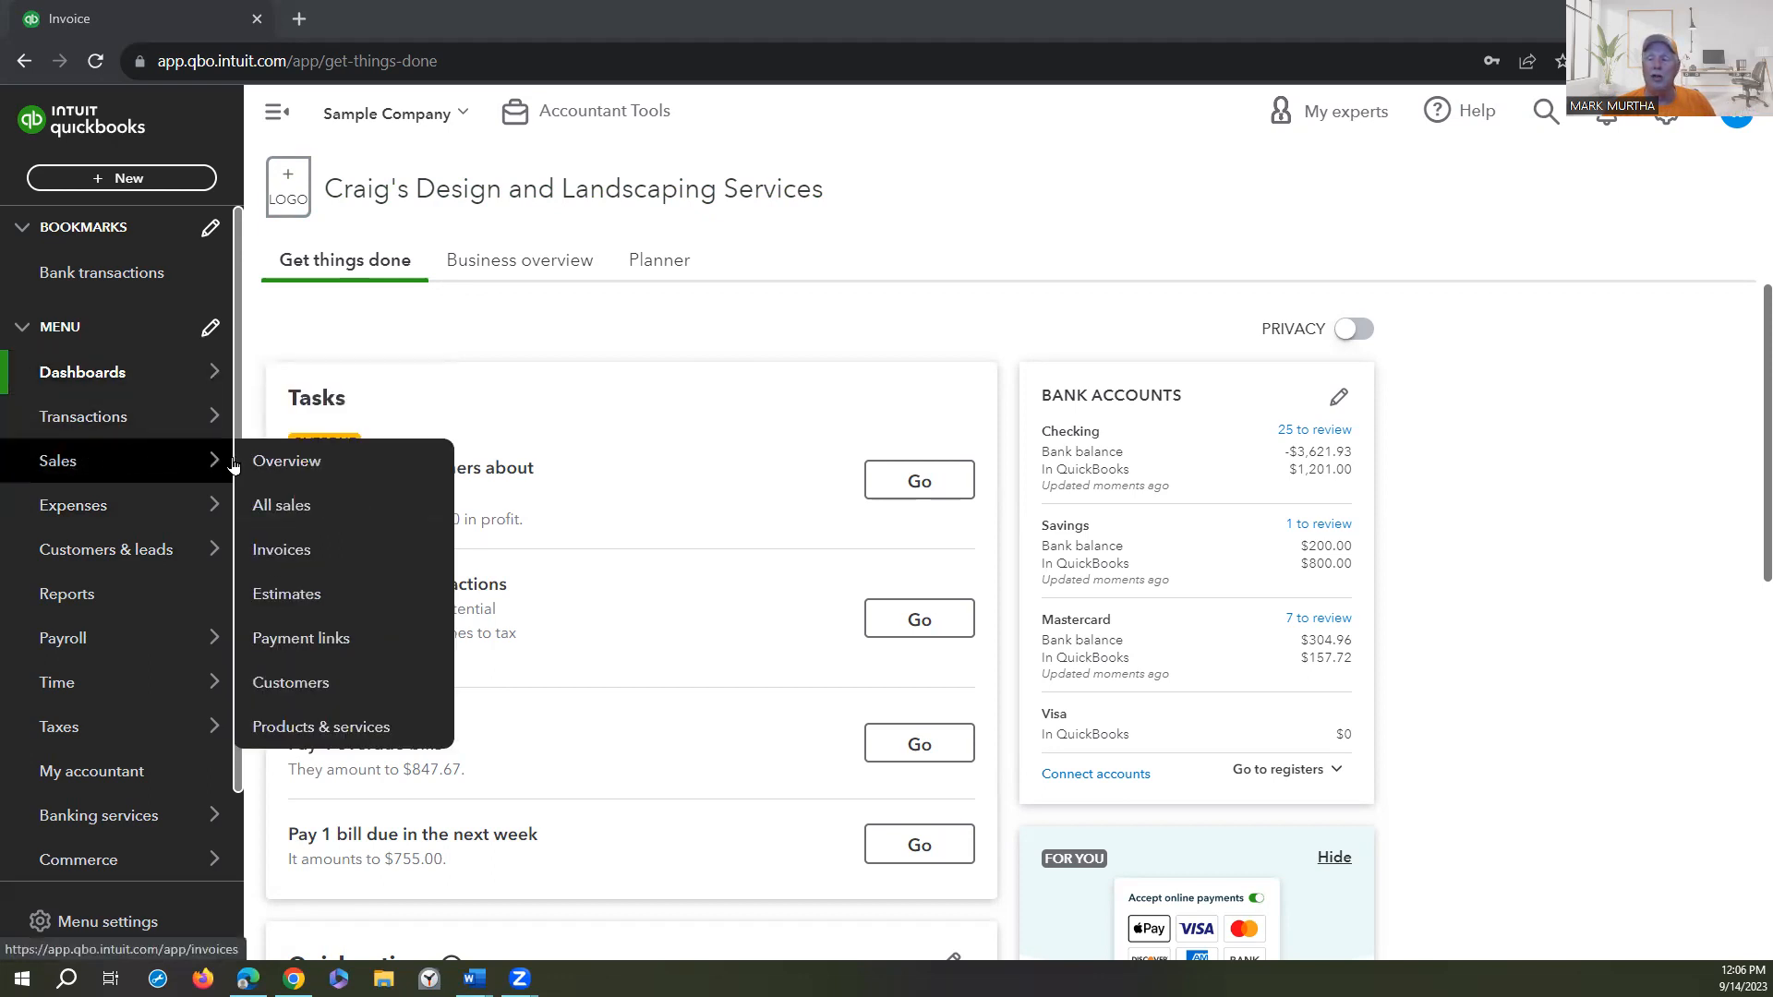
click(314, 548)
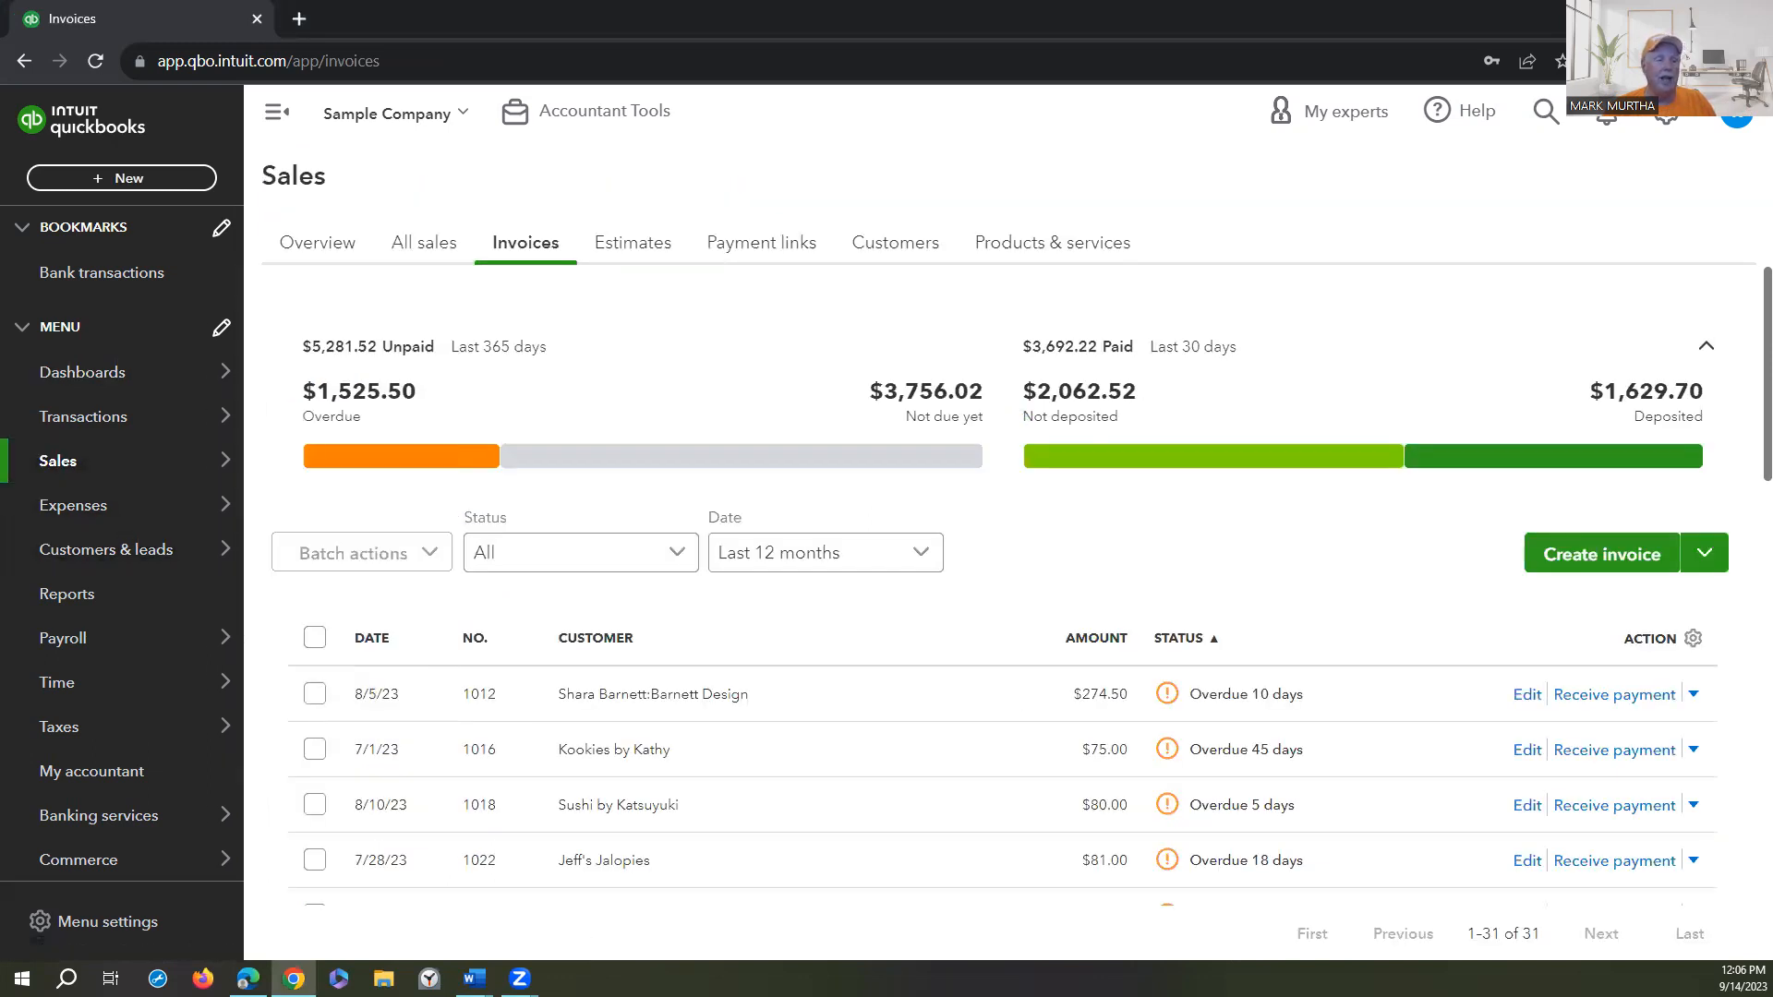
scroll(702, 554, down, 3)
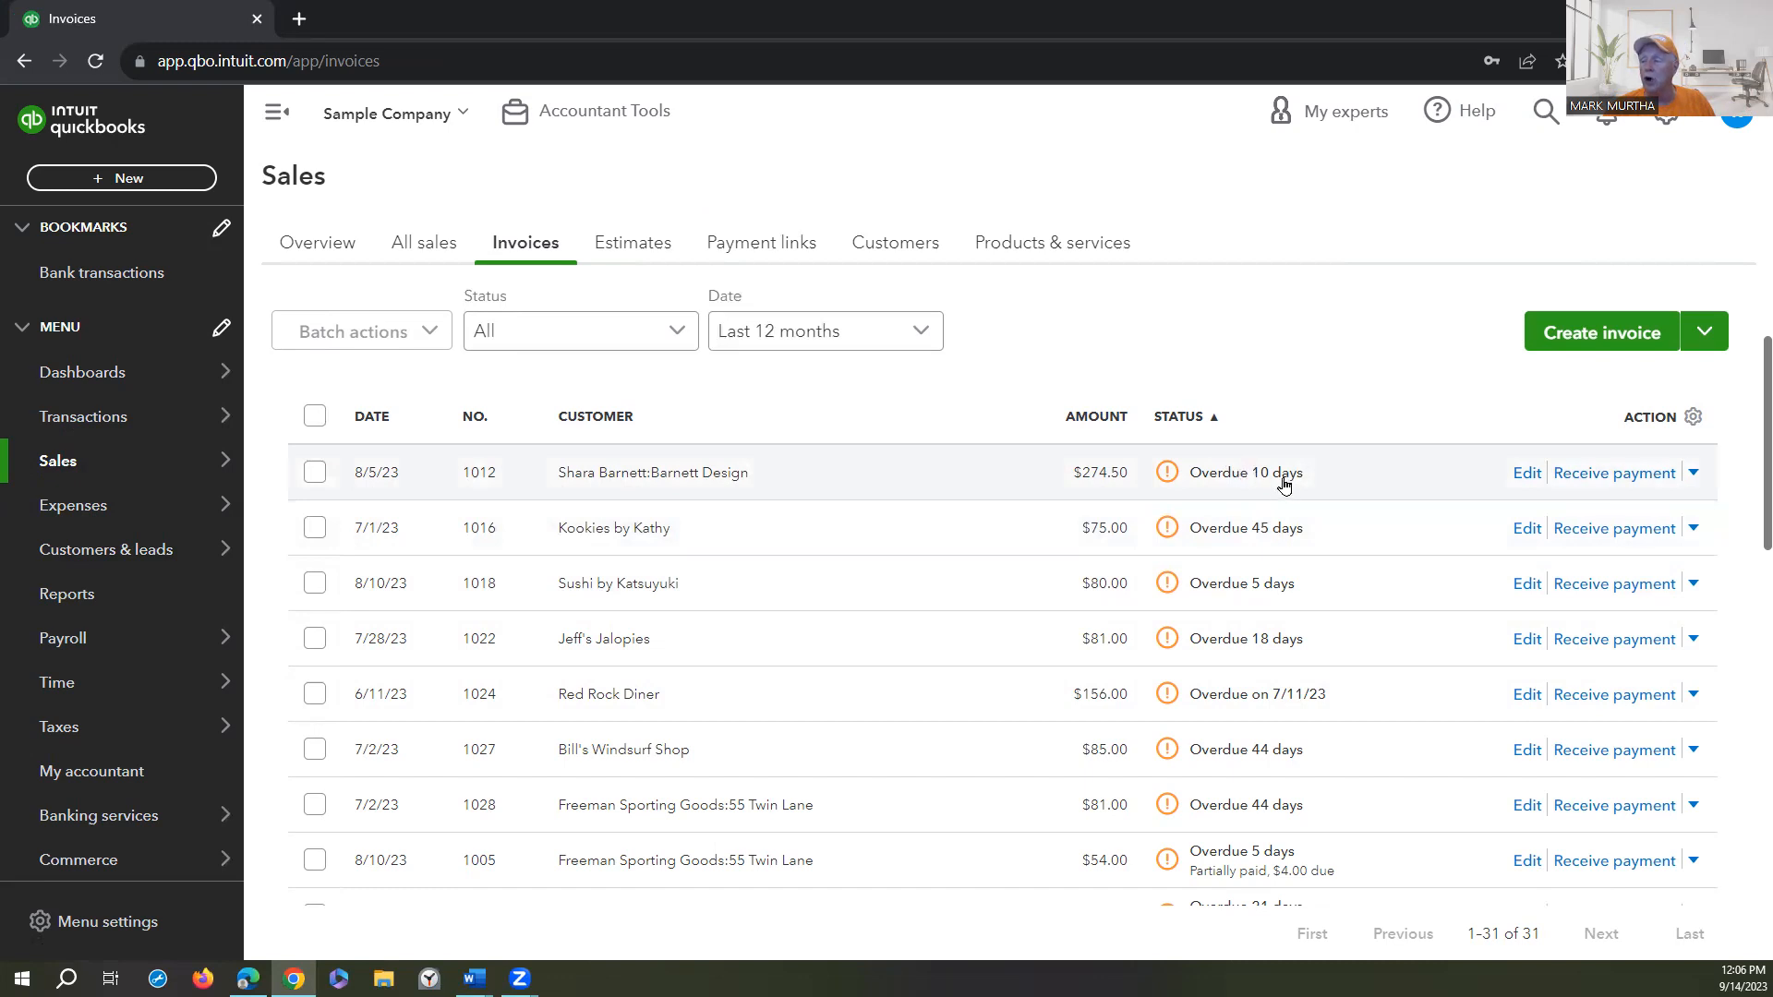
scroll(1282, 484, down, 4)
scroll(1277, 605, up, 3)
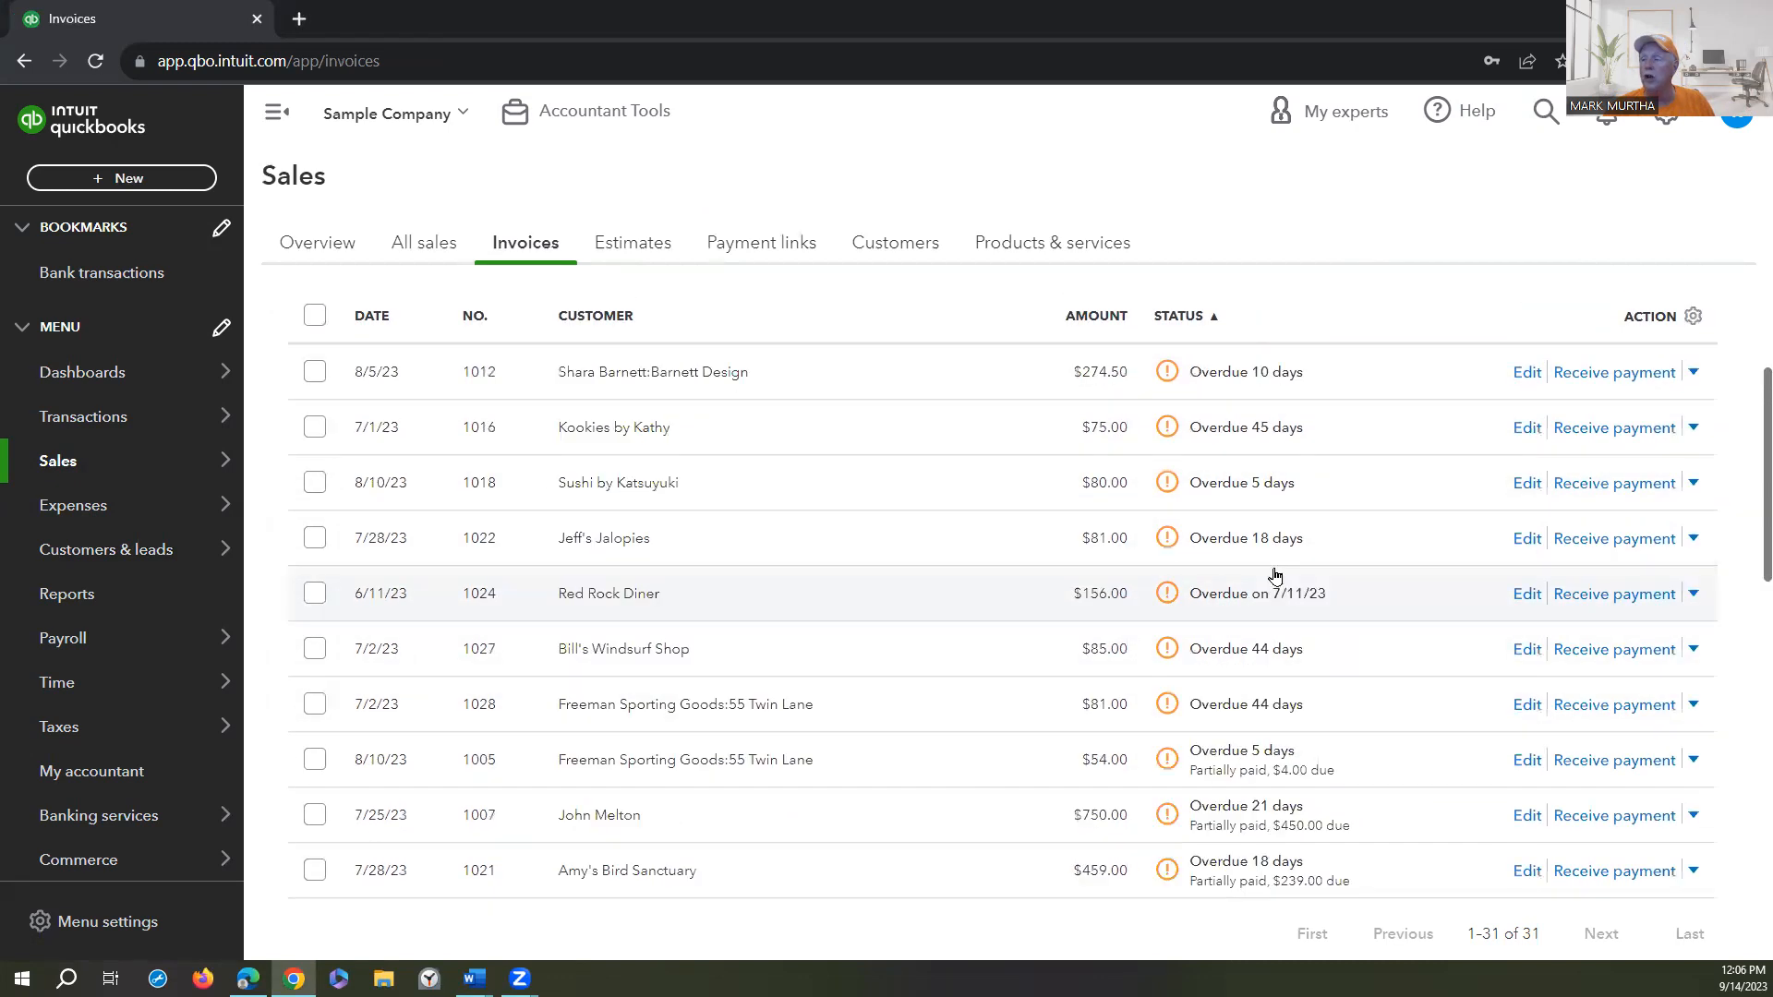
scroll(1274, 576, up, 2)
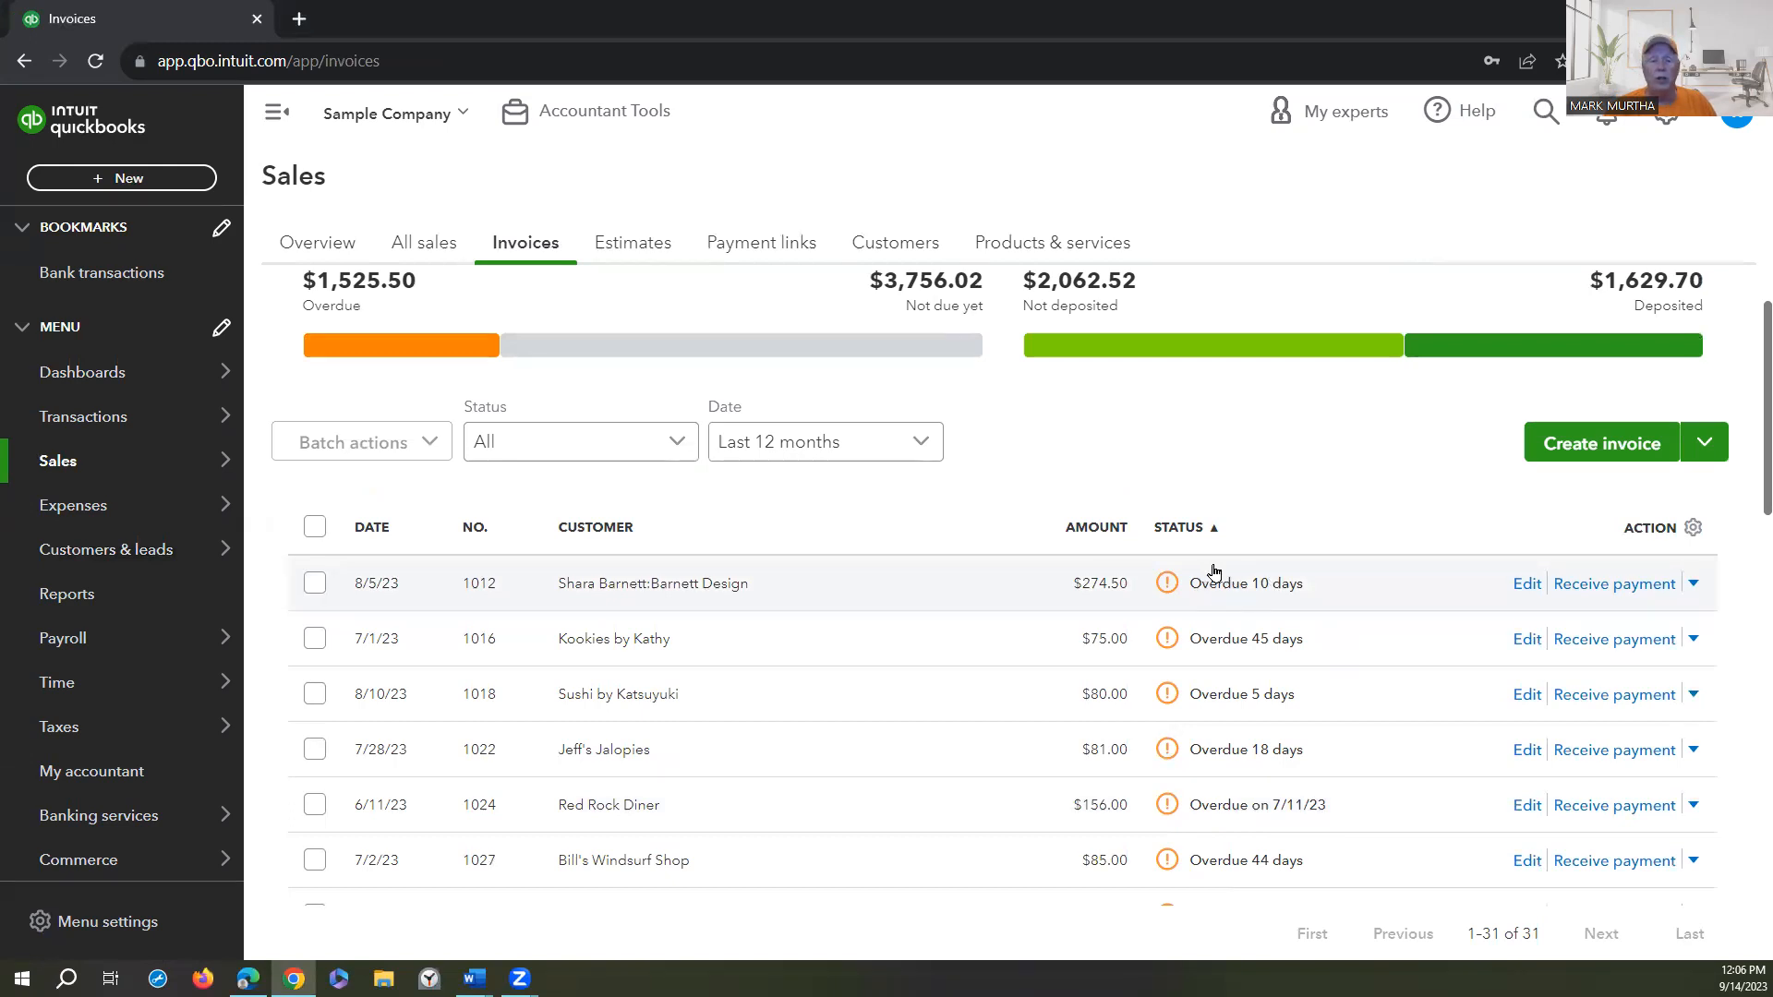
click(1576, 445)
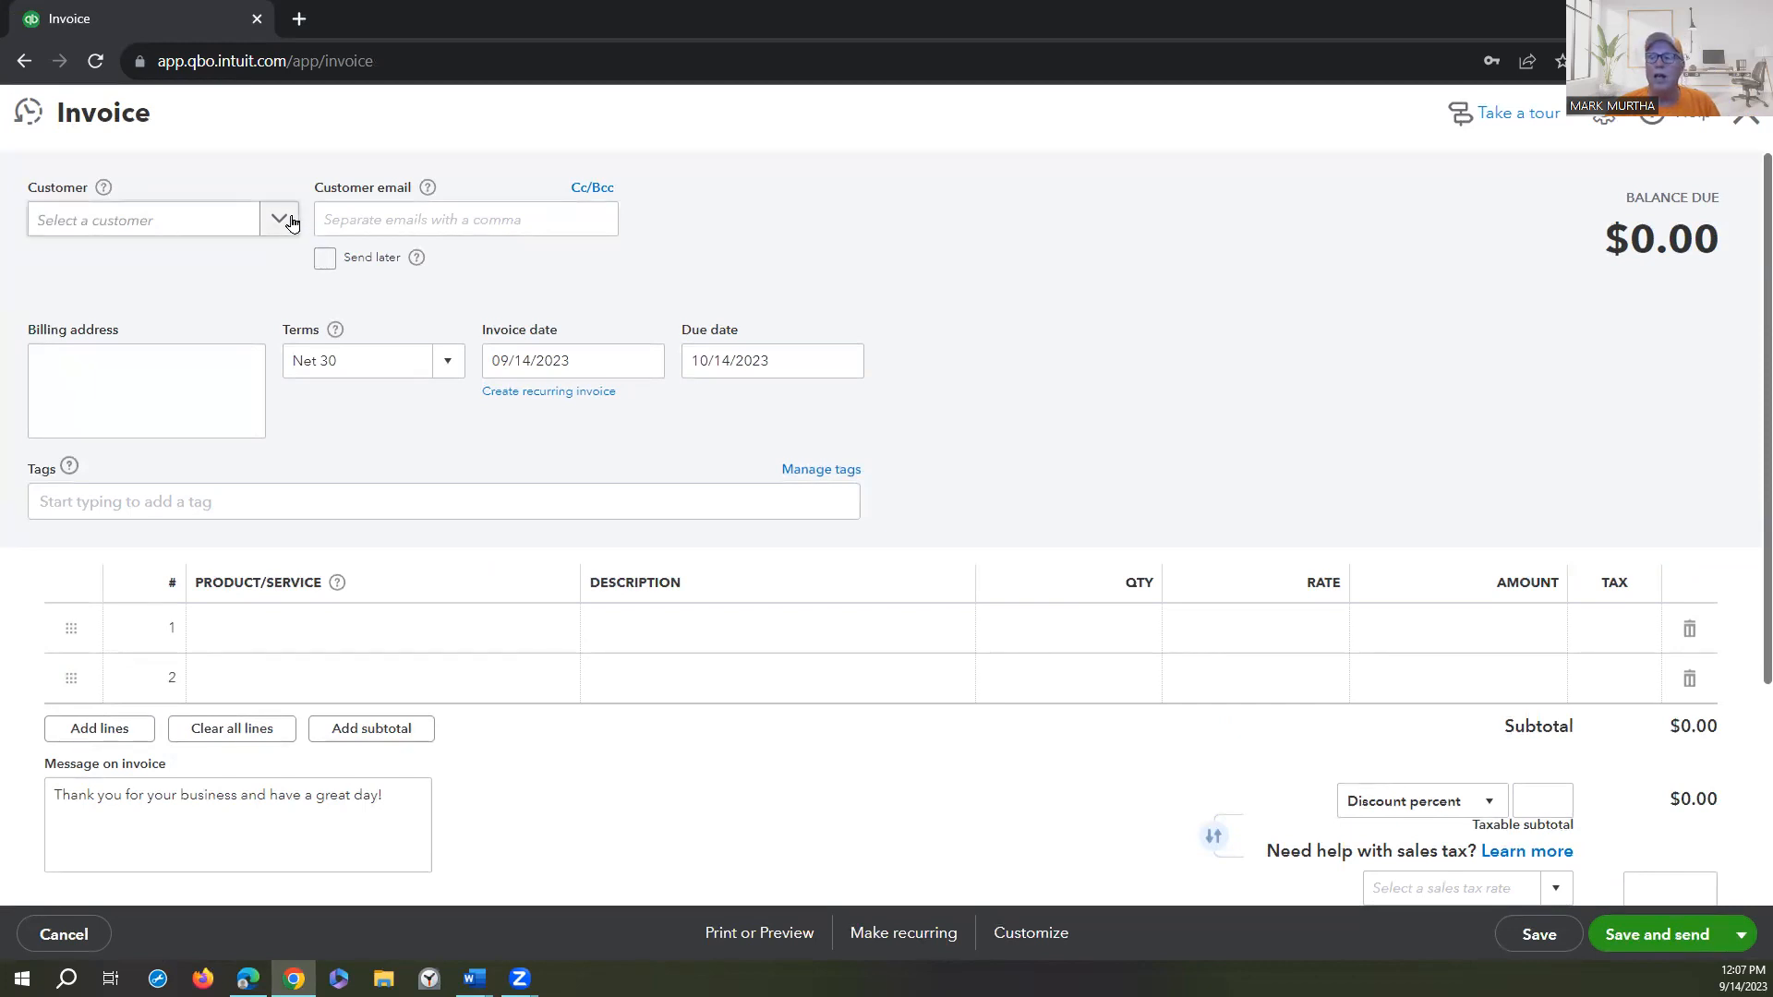
click(178, 220)
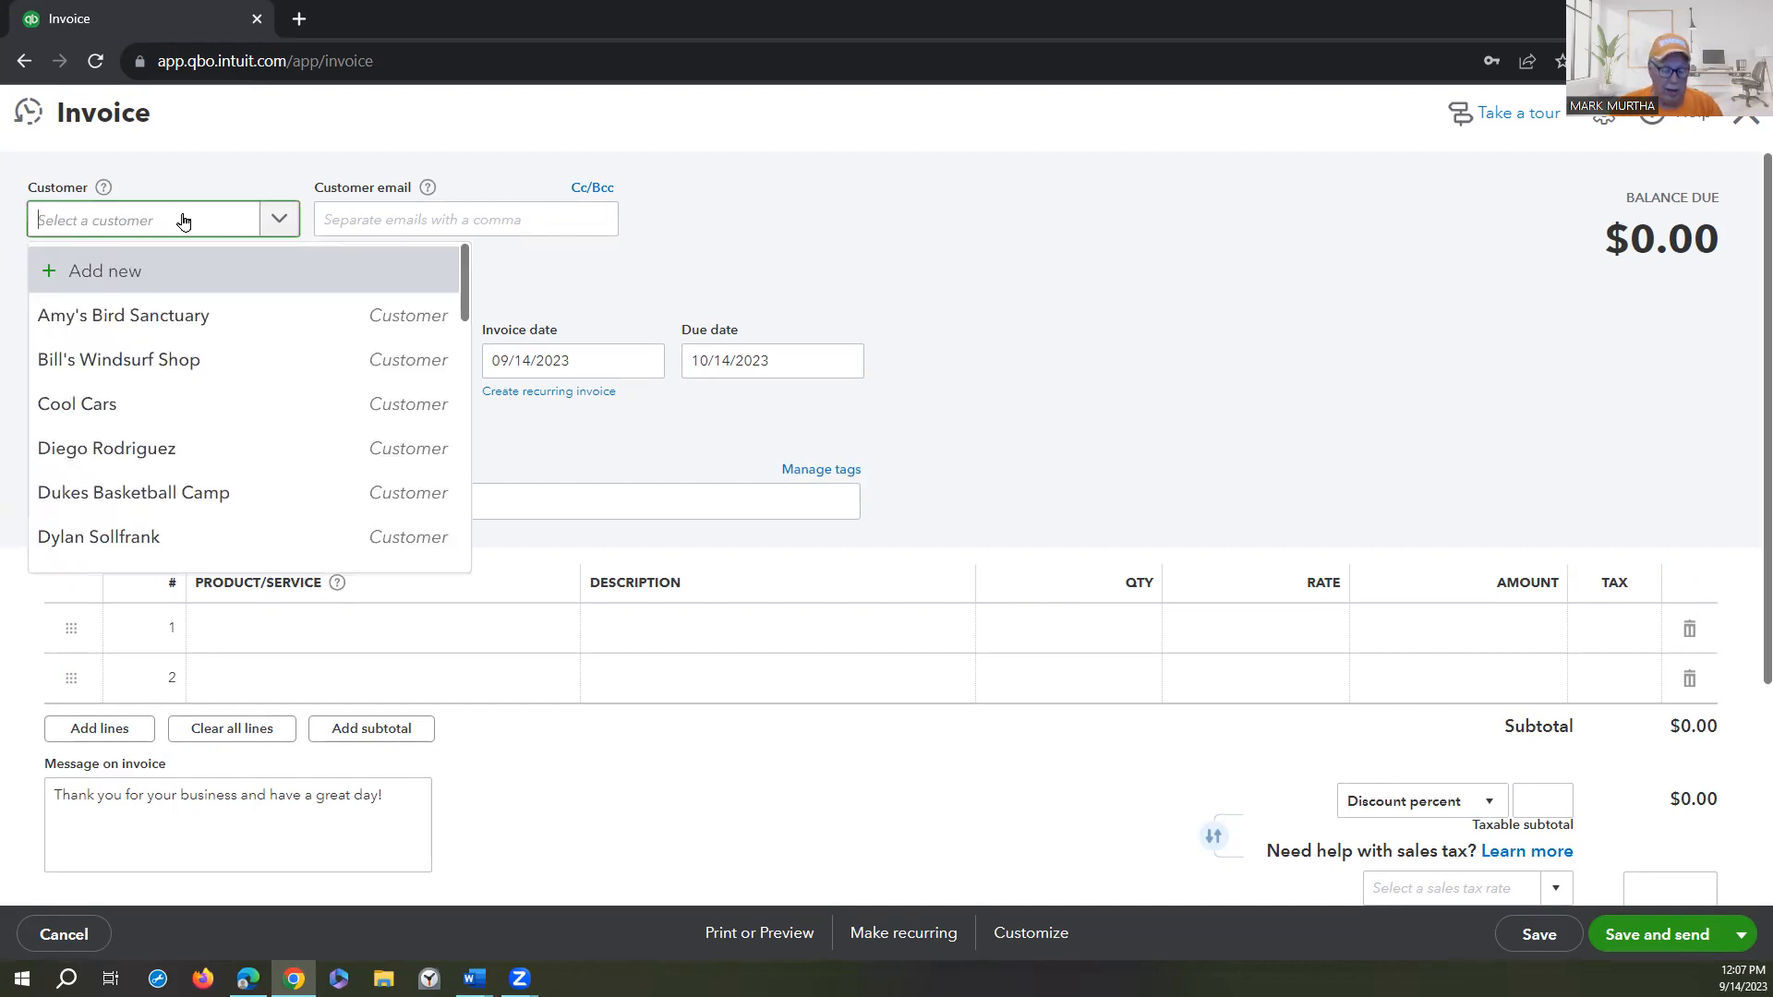
text(abc)
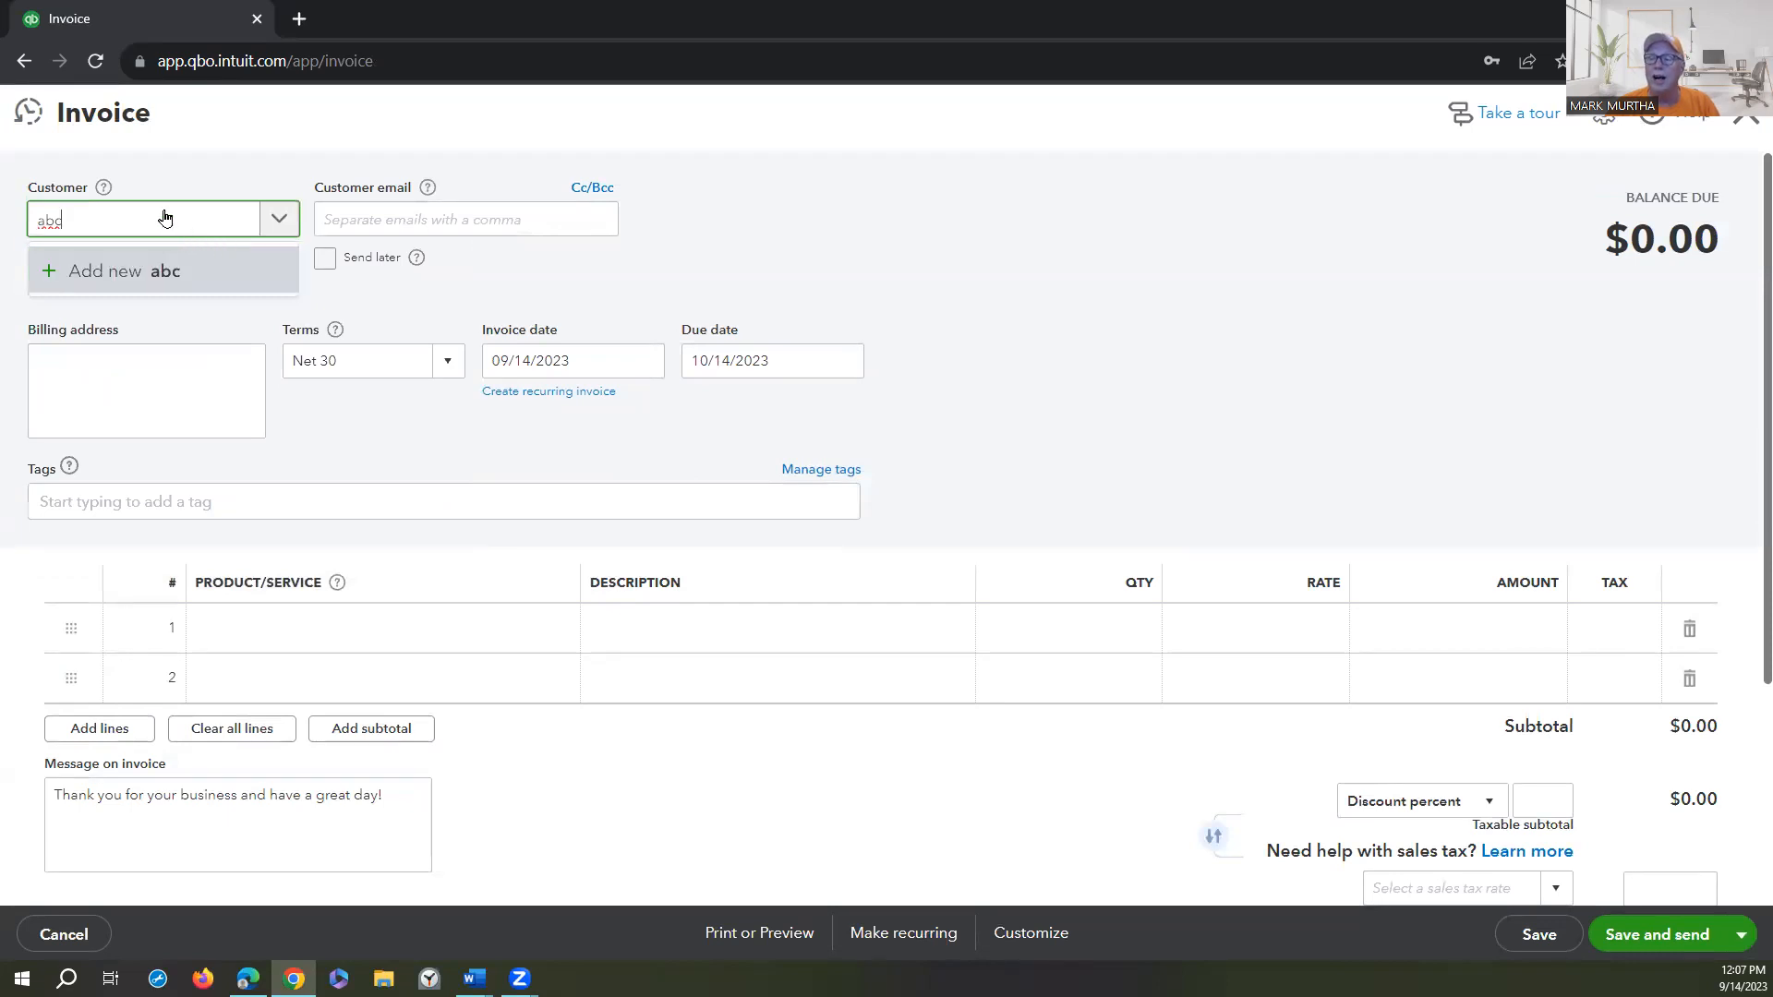
key(BackSpace)
key(BackSpace)
key(BackSpace)
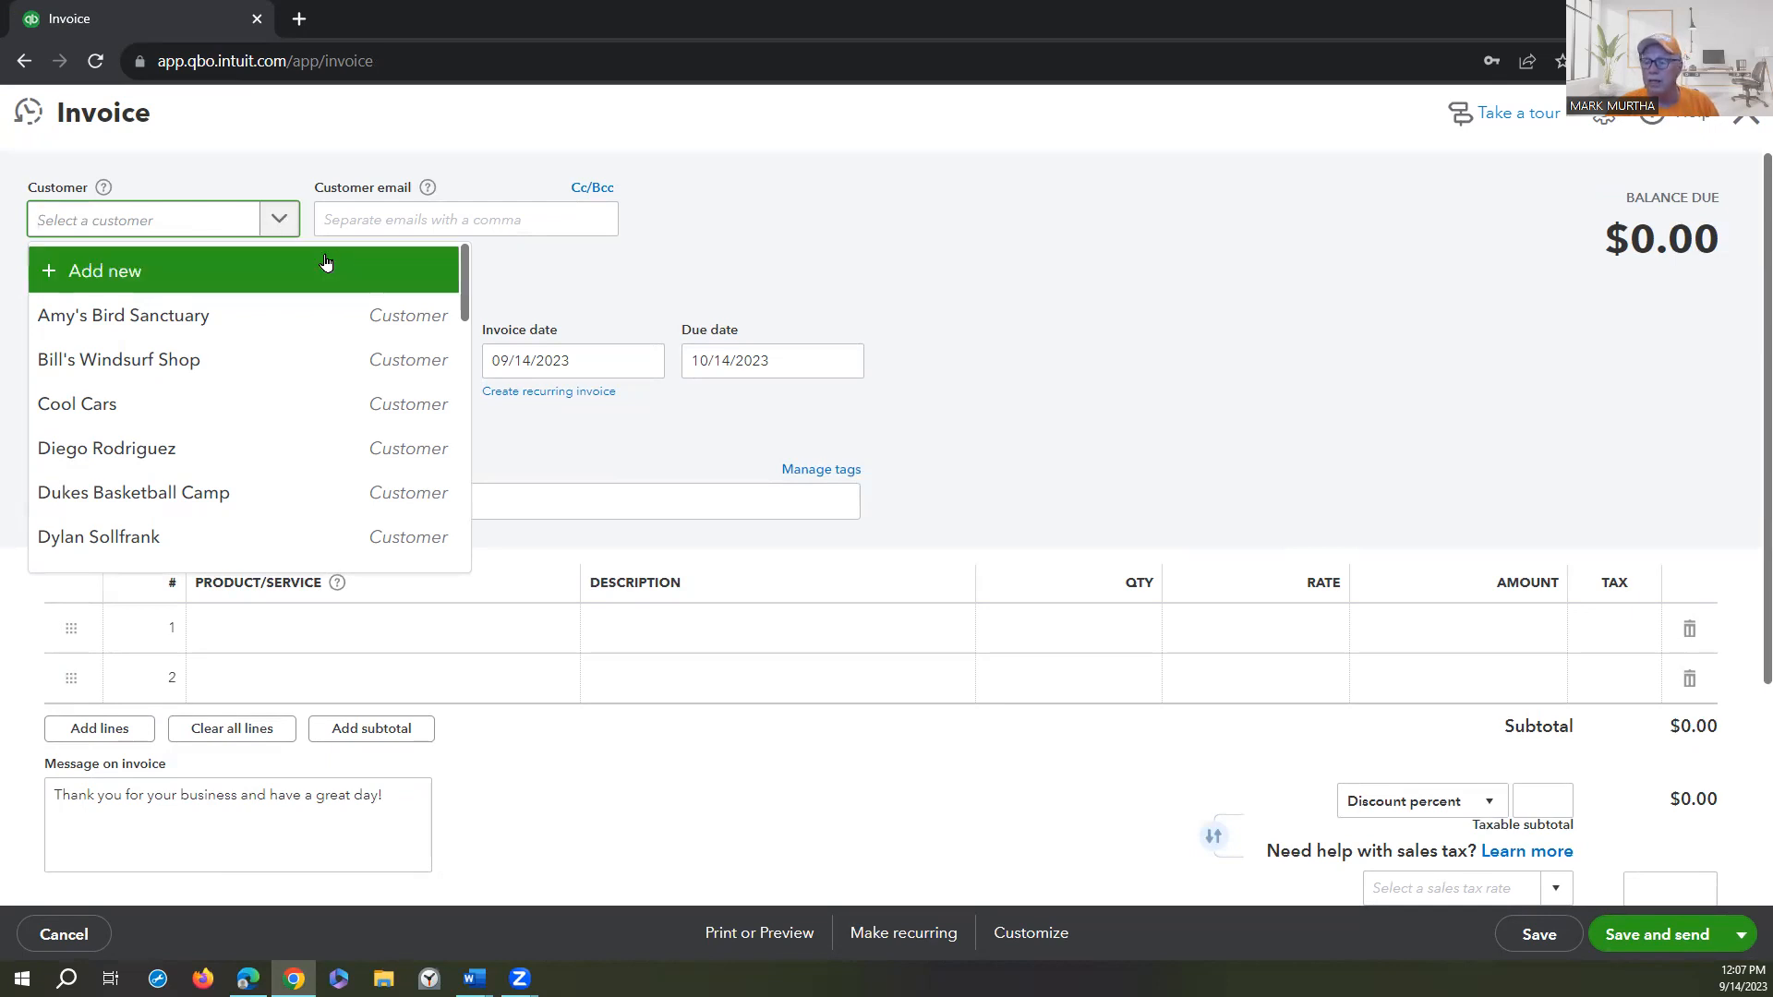
Choose Amy's Bird Sanctuary as the invoice's customer and check the available payment terms.
click(191, 313)
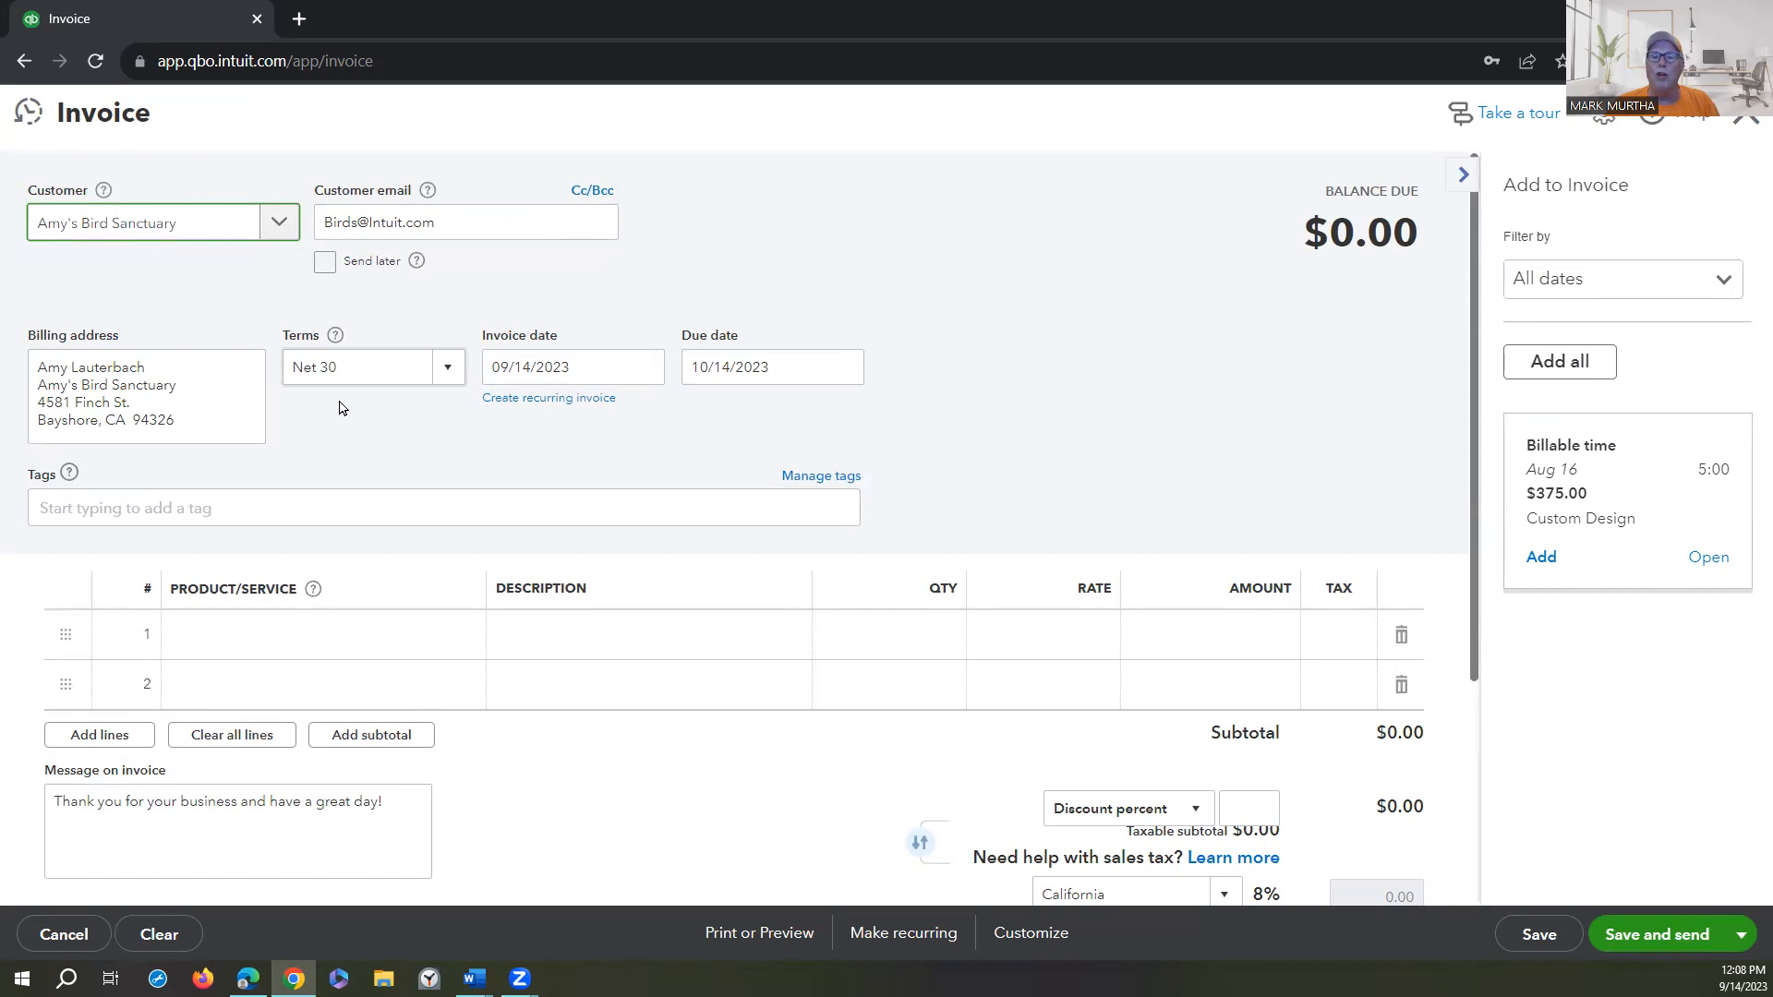
click(453, 377)
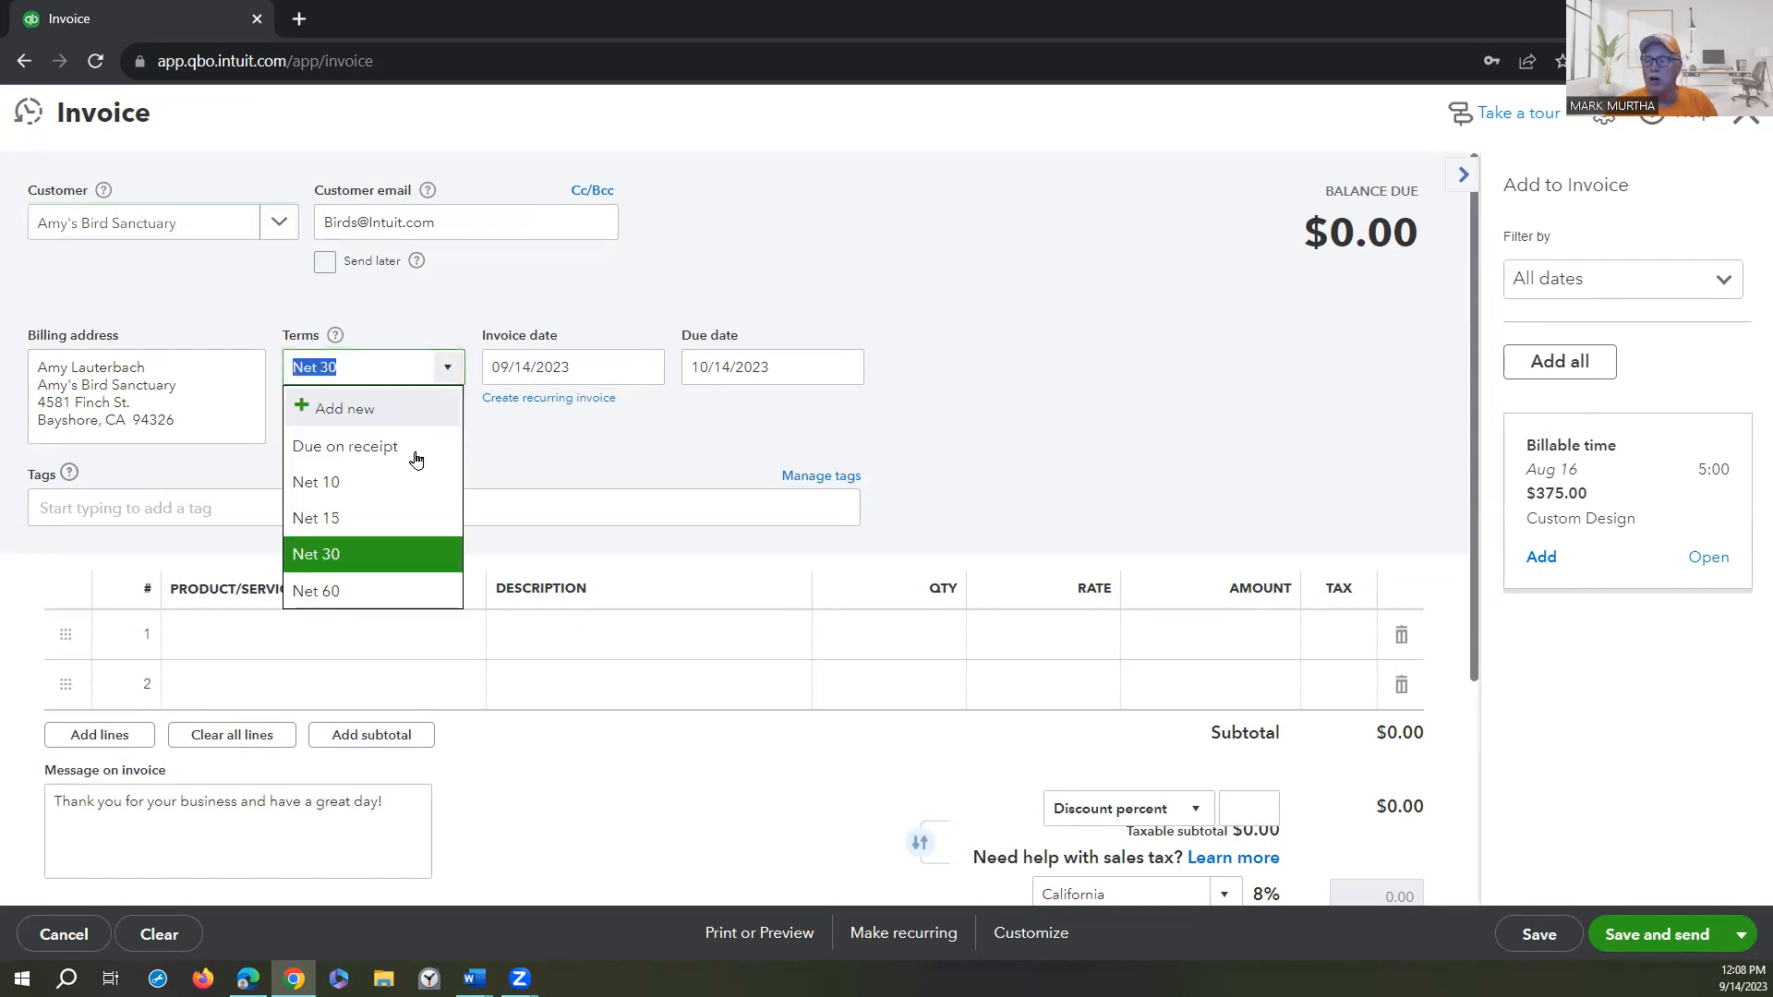
click(452, 371)
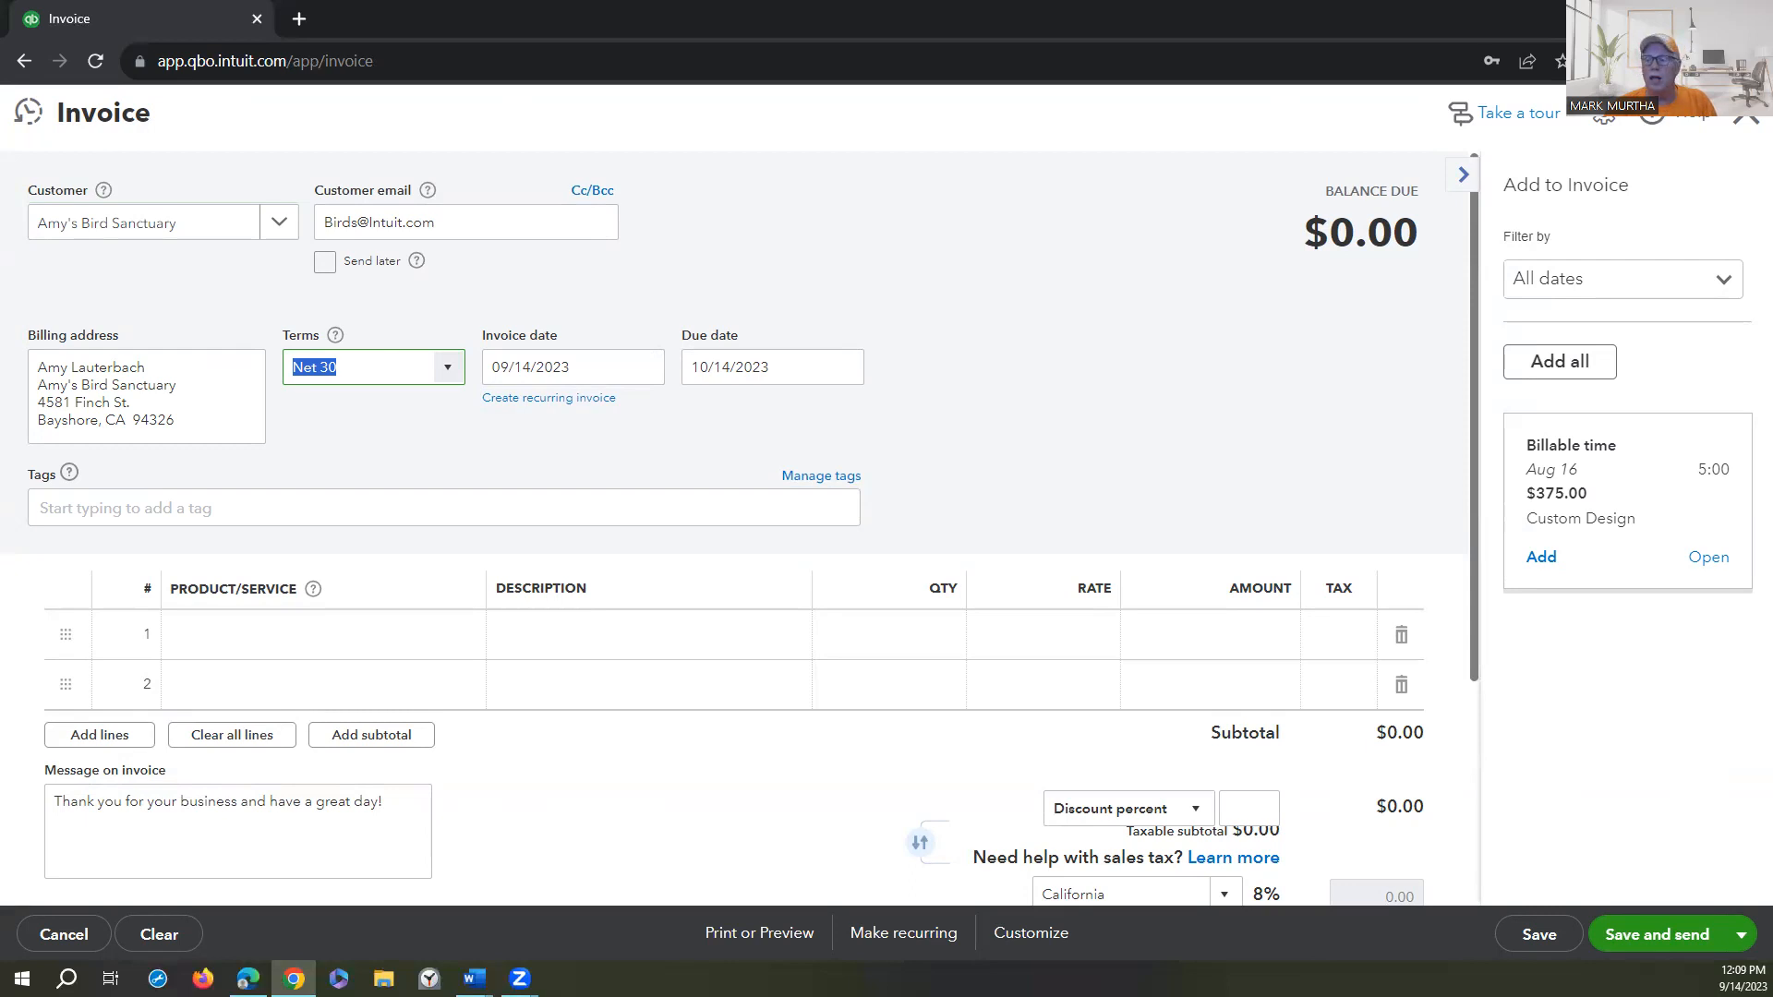
Add the Gardening service from the Landscaping category as the invoice's first line item.
click(395, 645)
click(456, 639)
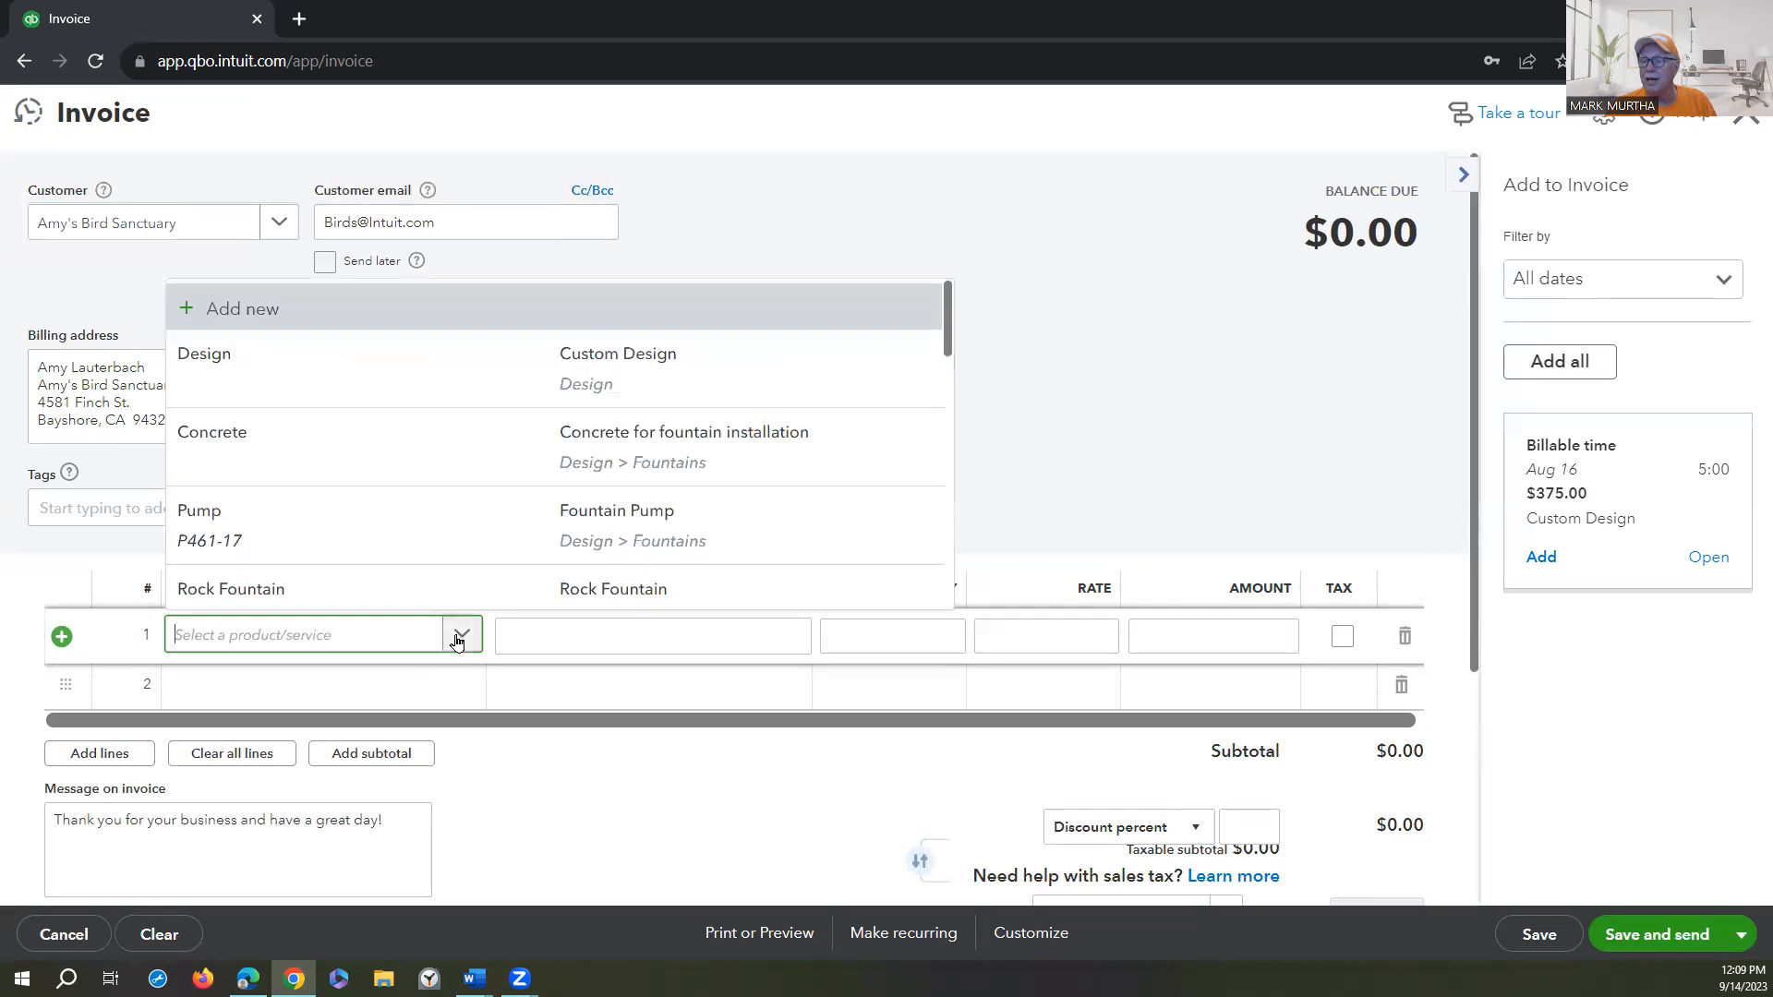
scroll(434, 637, down, 1)
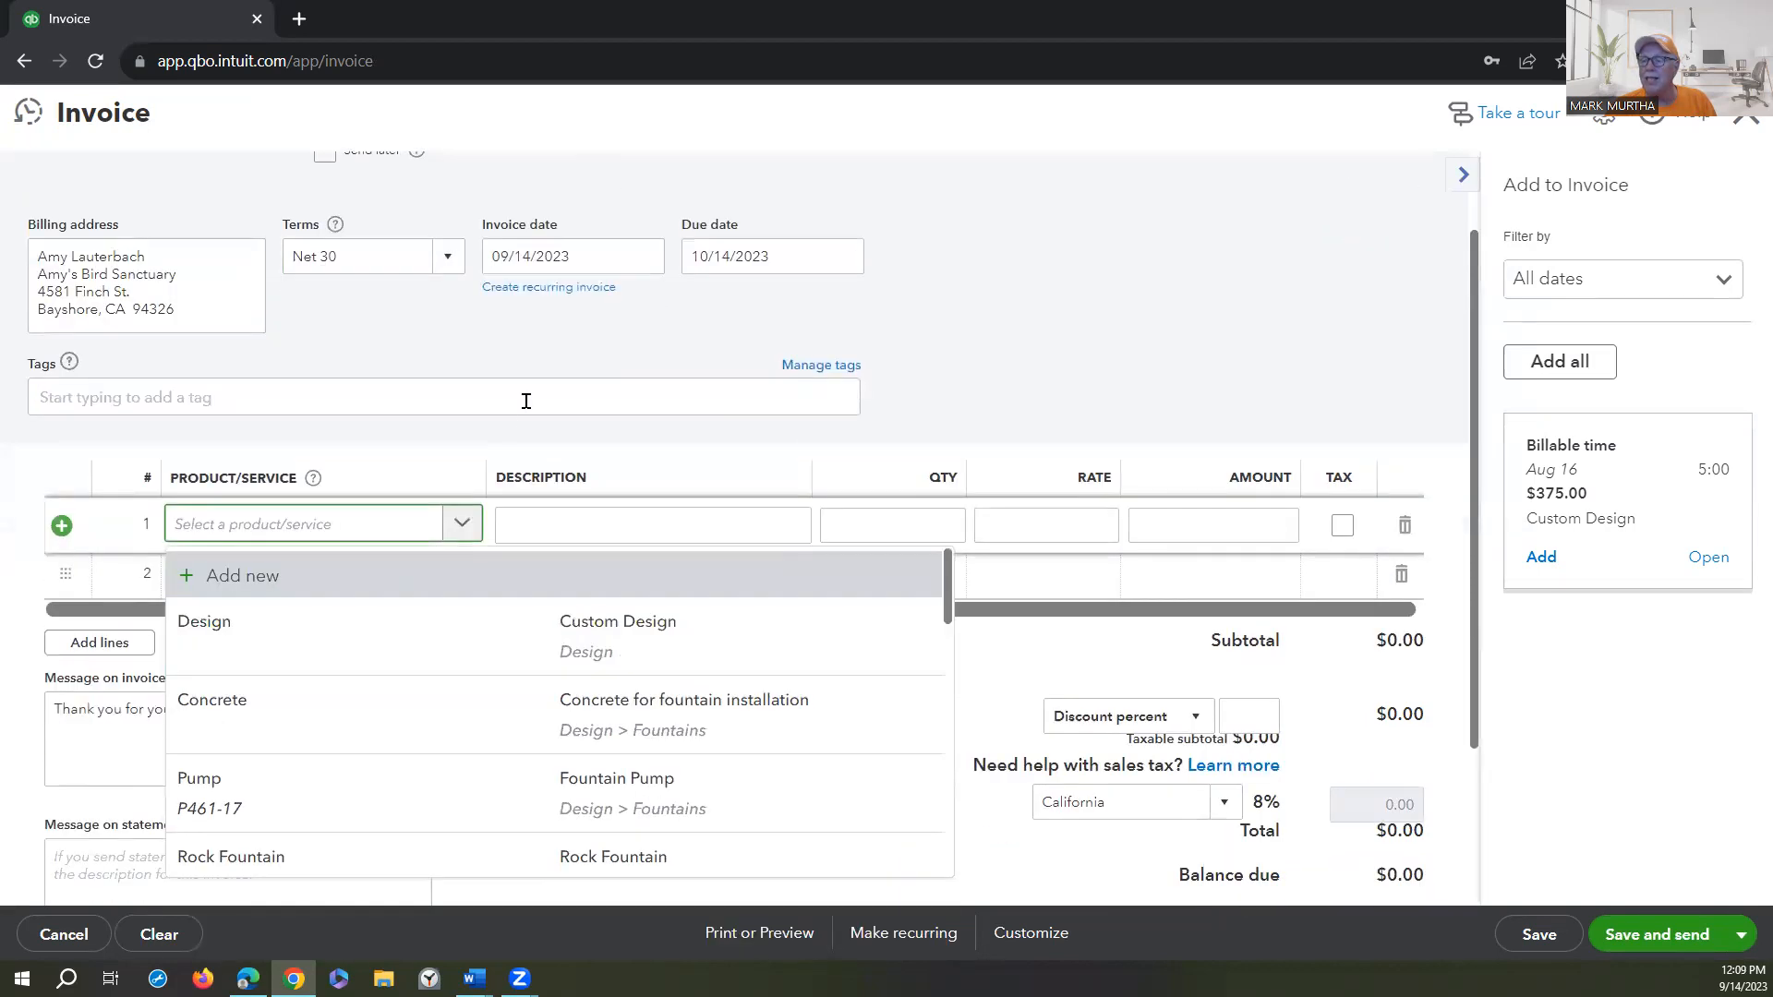
click(461, 524)
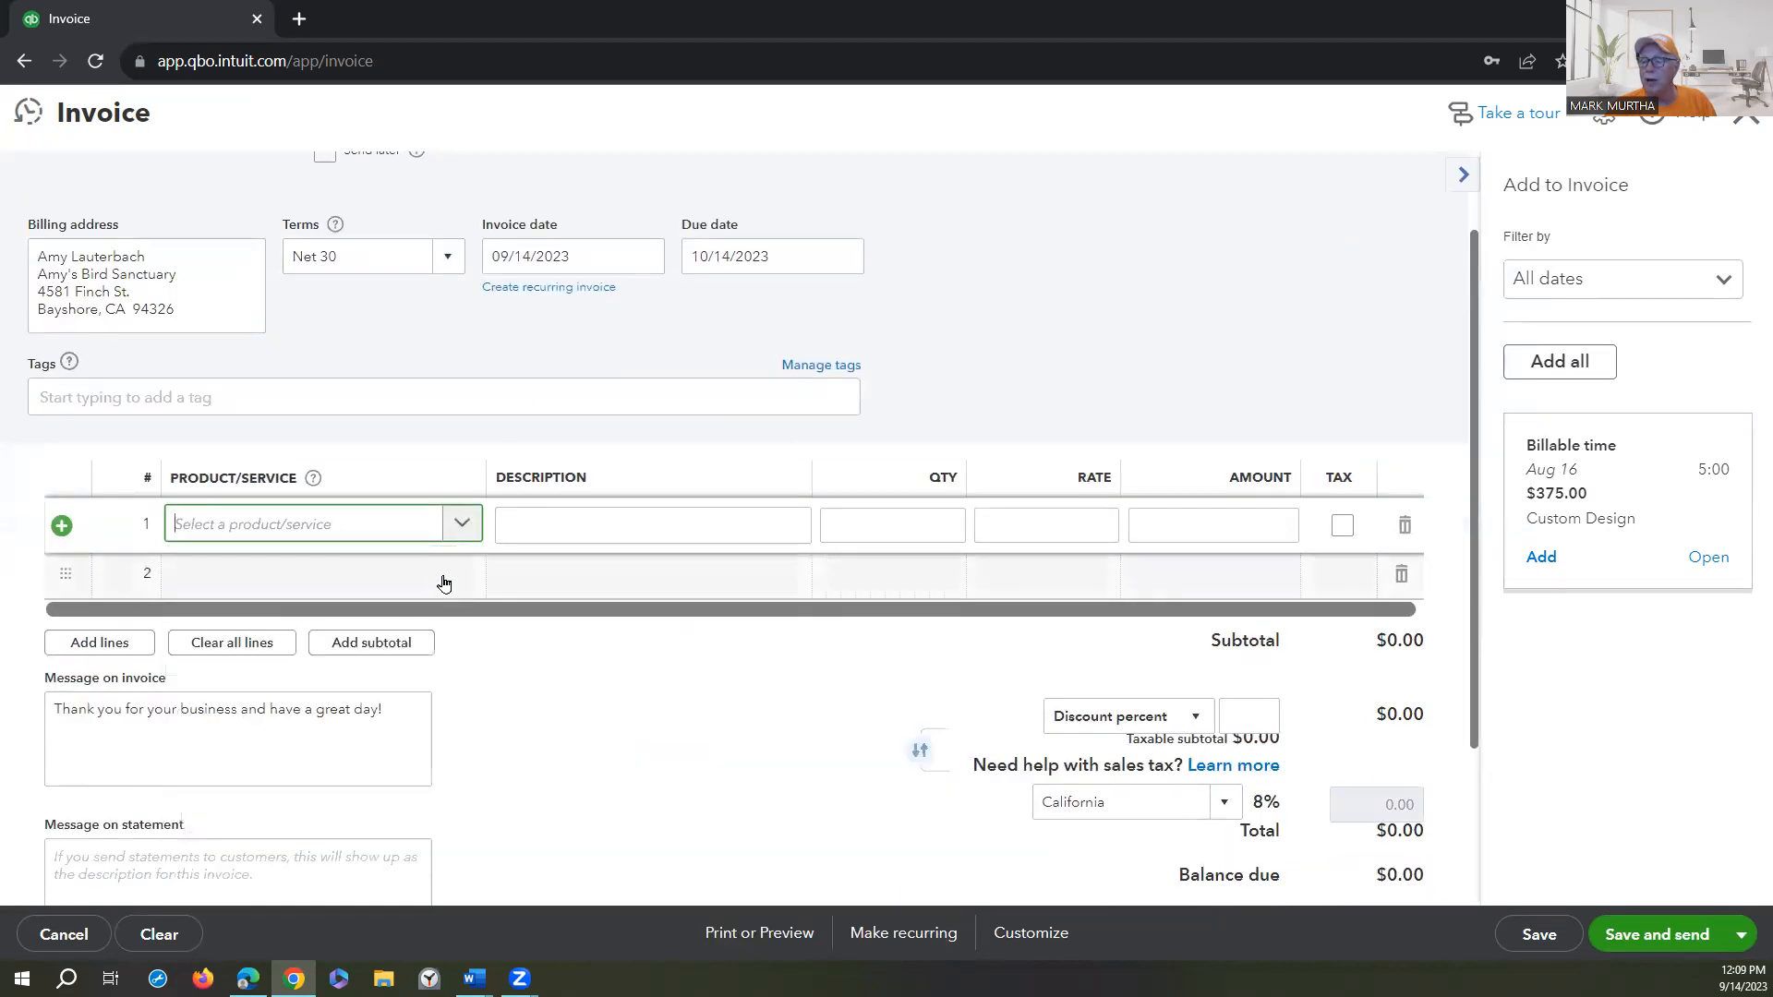
click(459, 525)
scroll(412, 605, down, 5)
scroll(416, 605, down, 5)
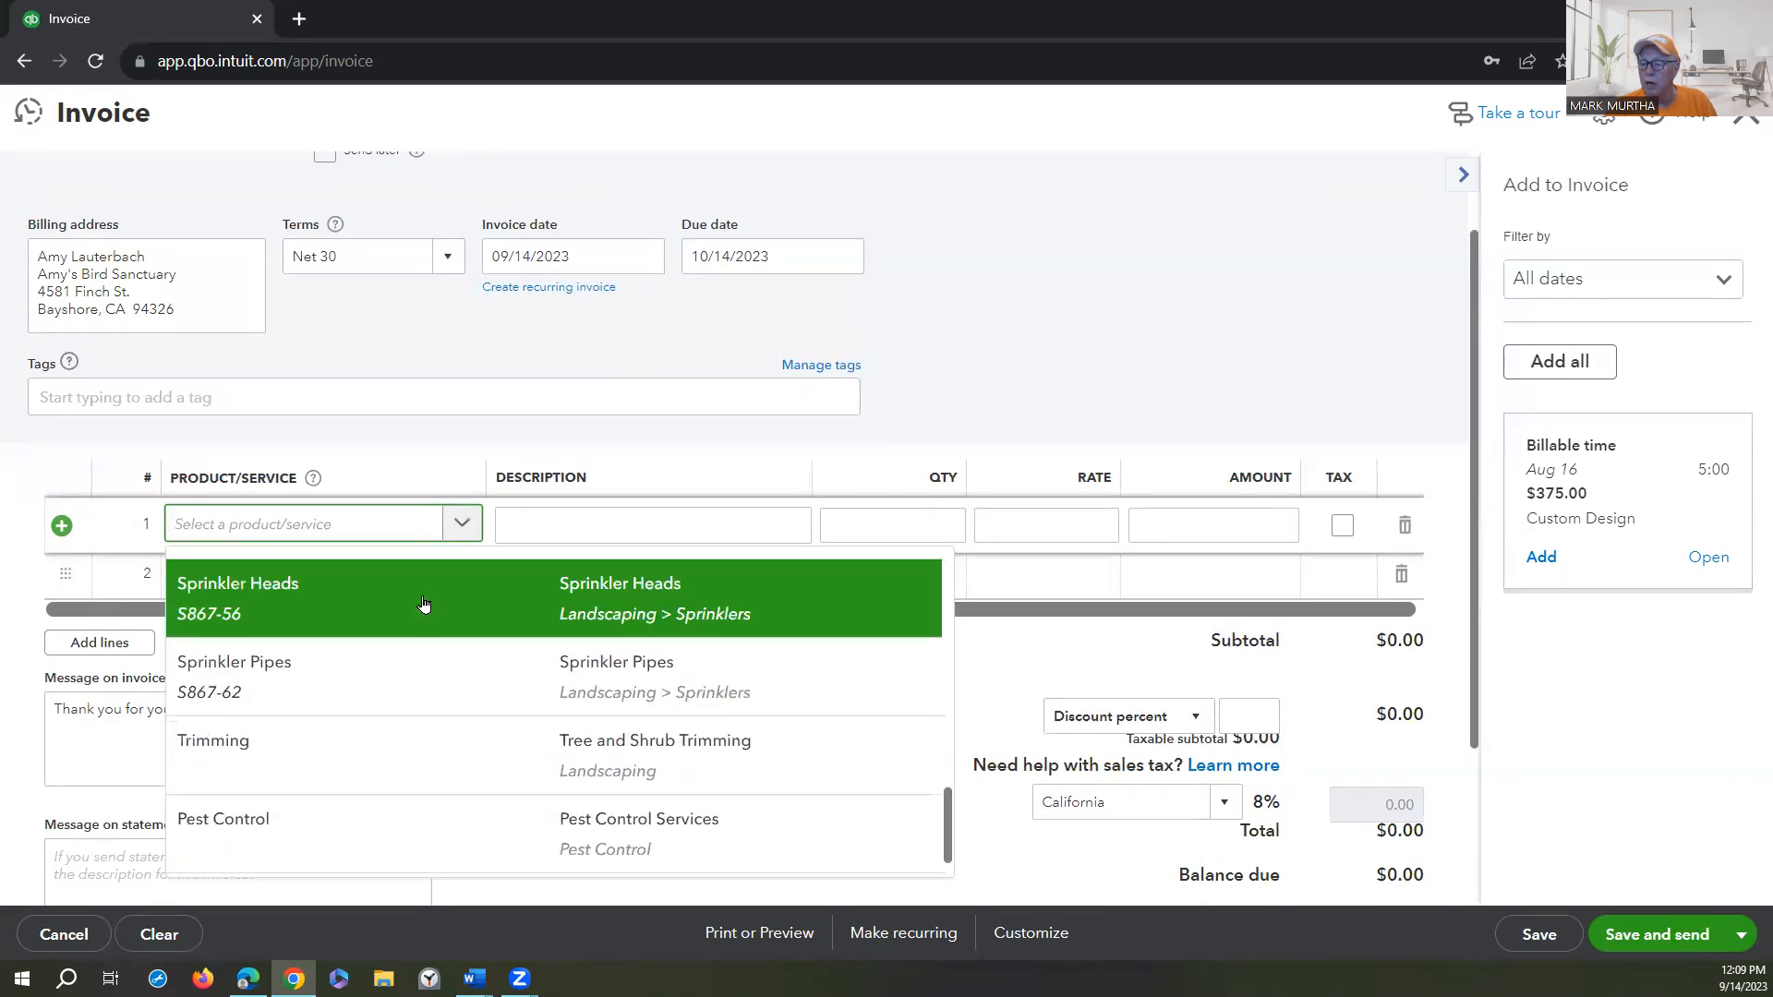
scroll(423, 604, down, 1)
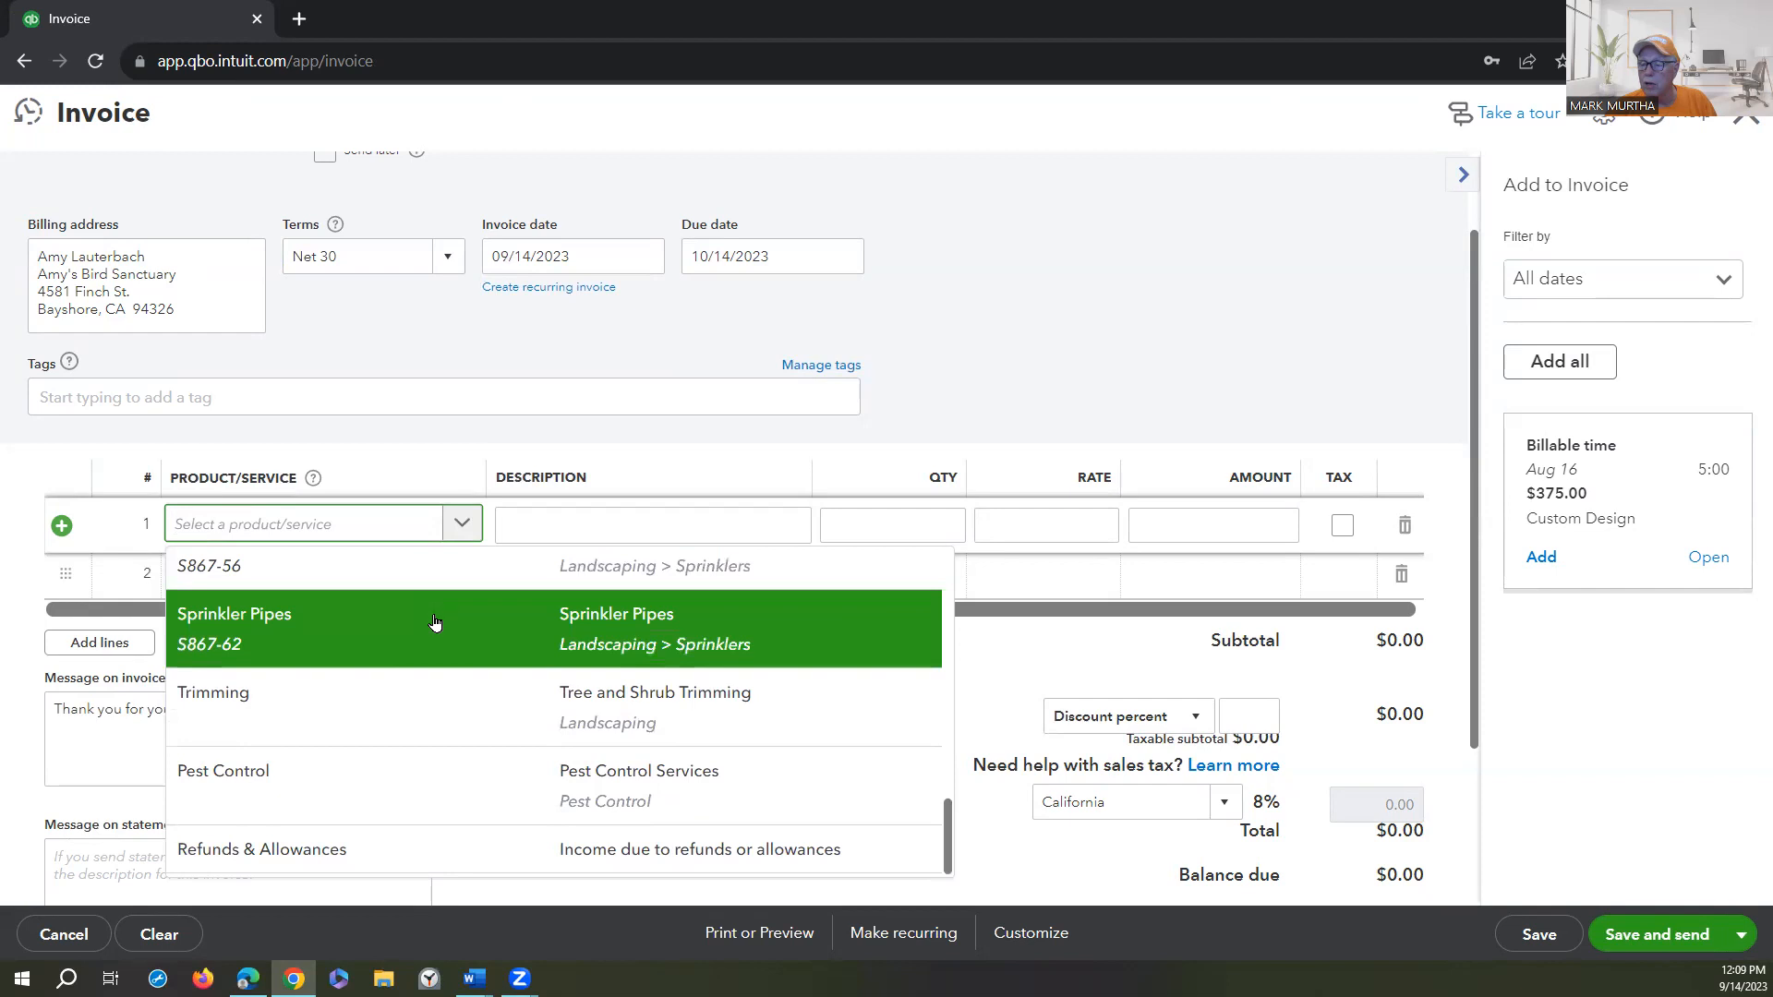
scroll(443, 628, up, 6)
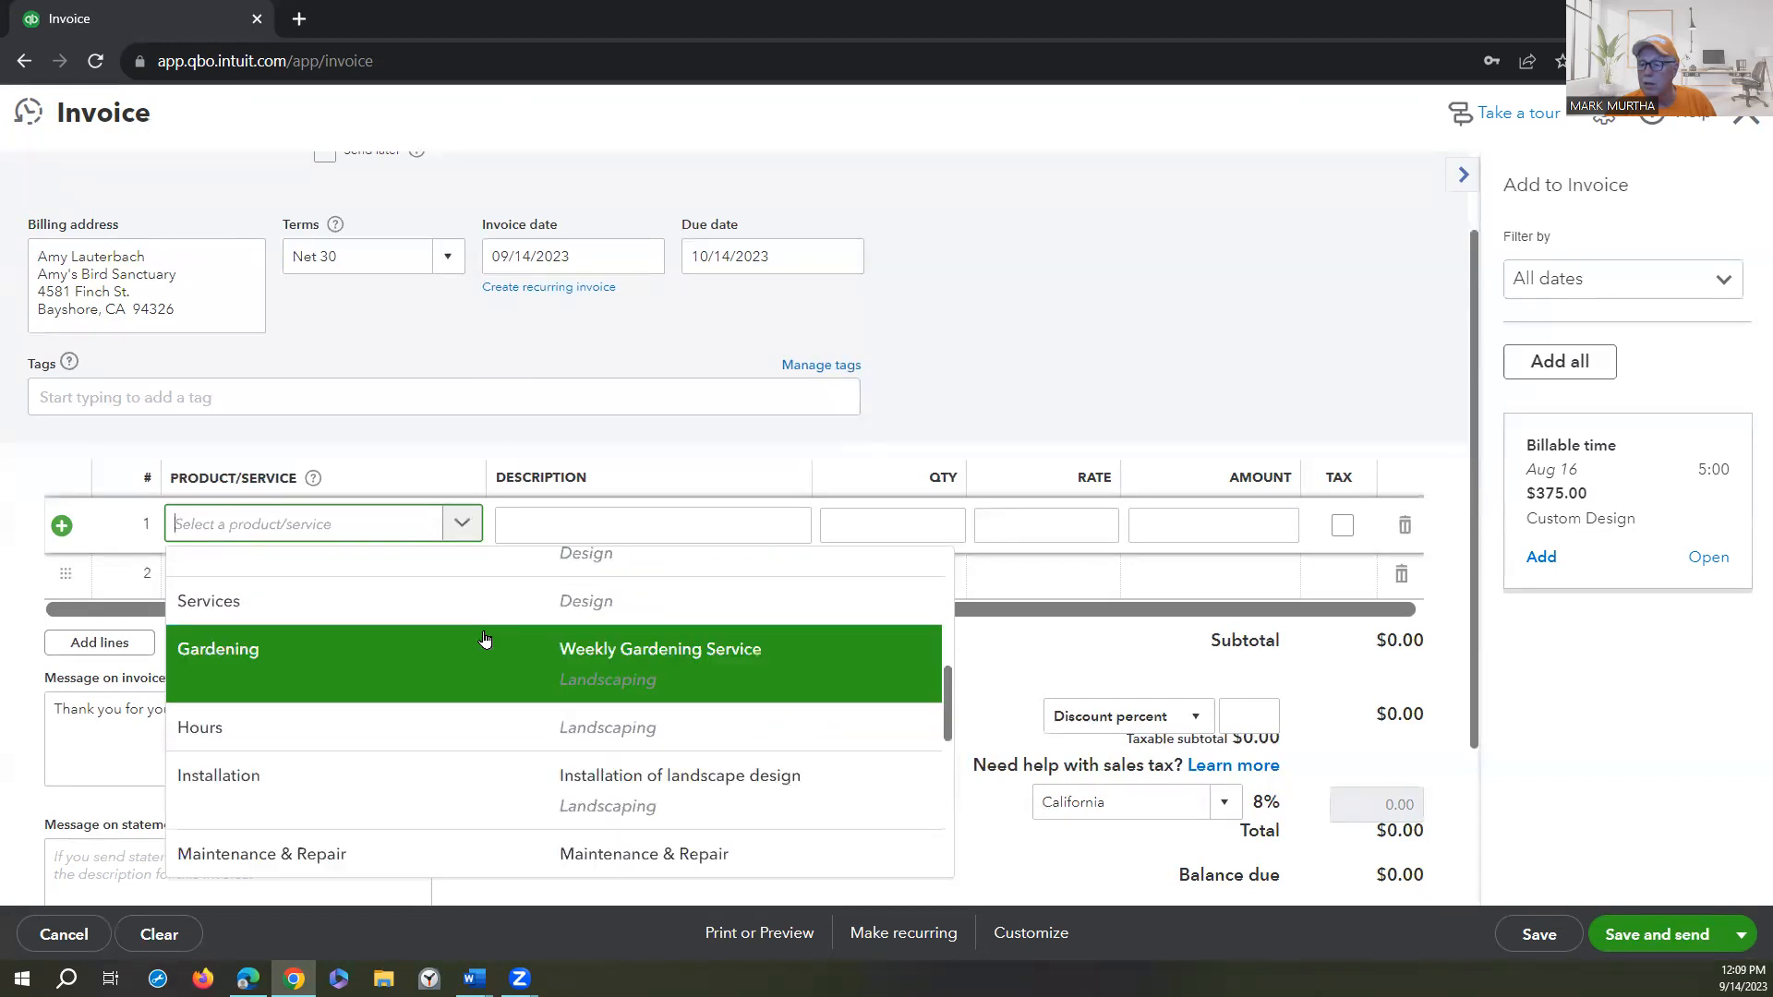
scroll(487, 637, up, 1)
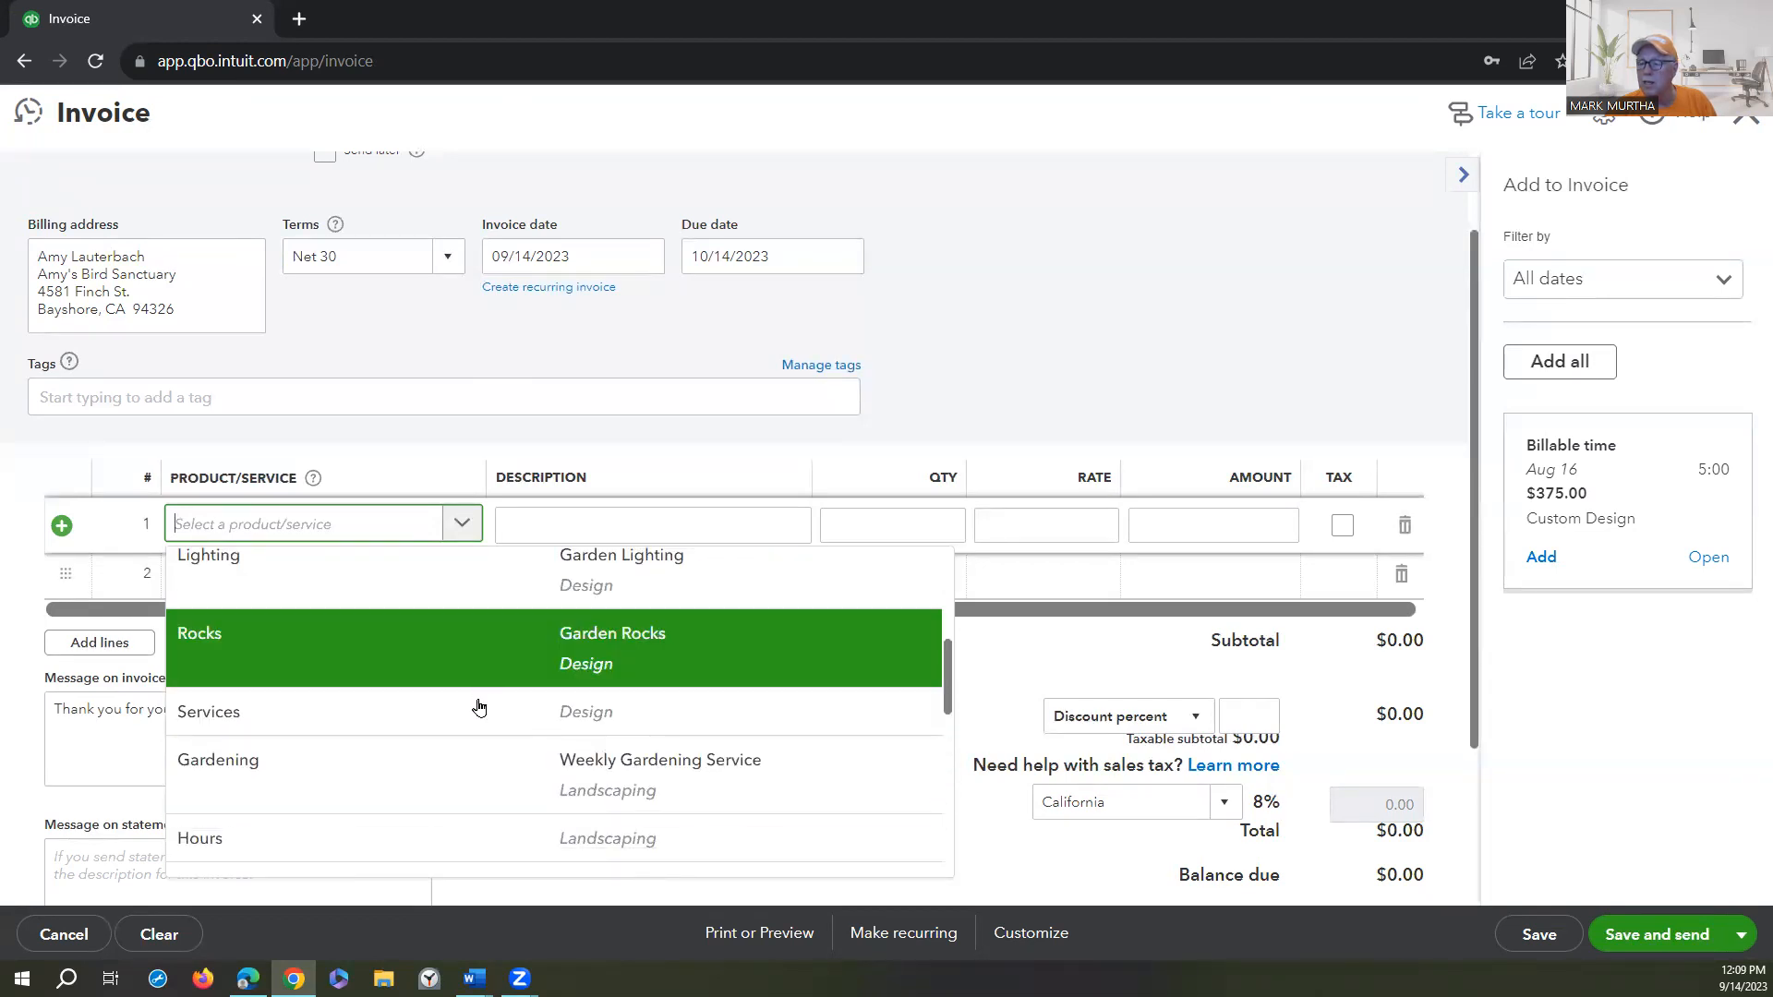
click(471, 756)
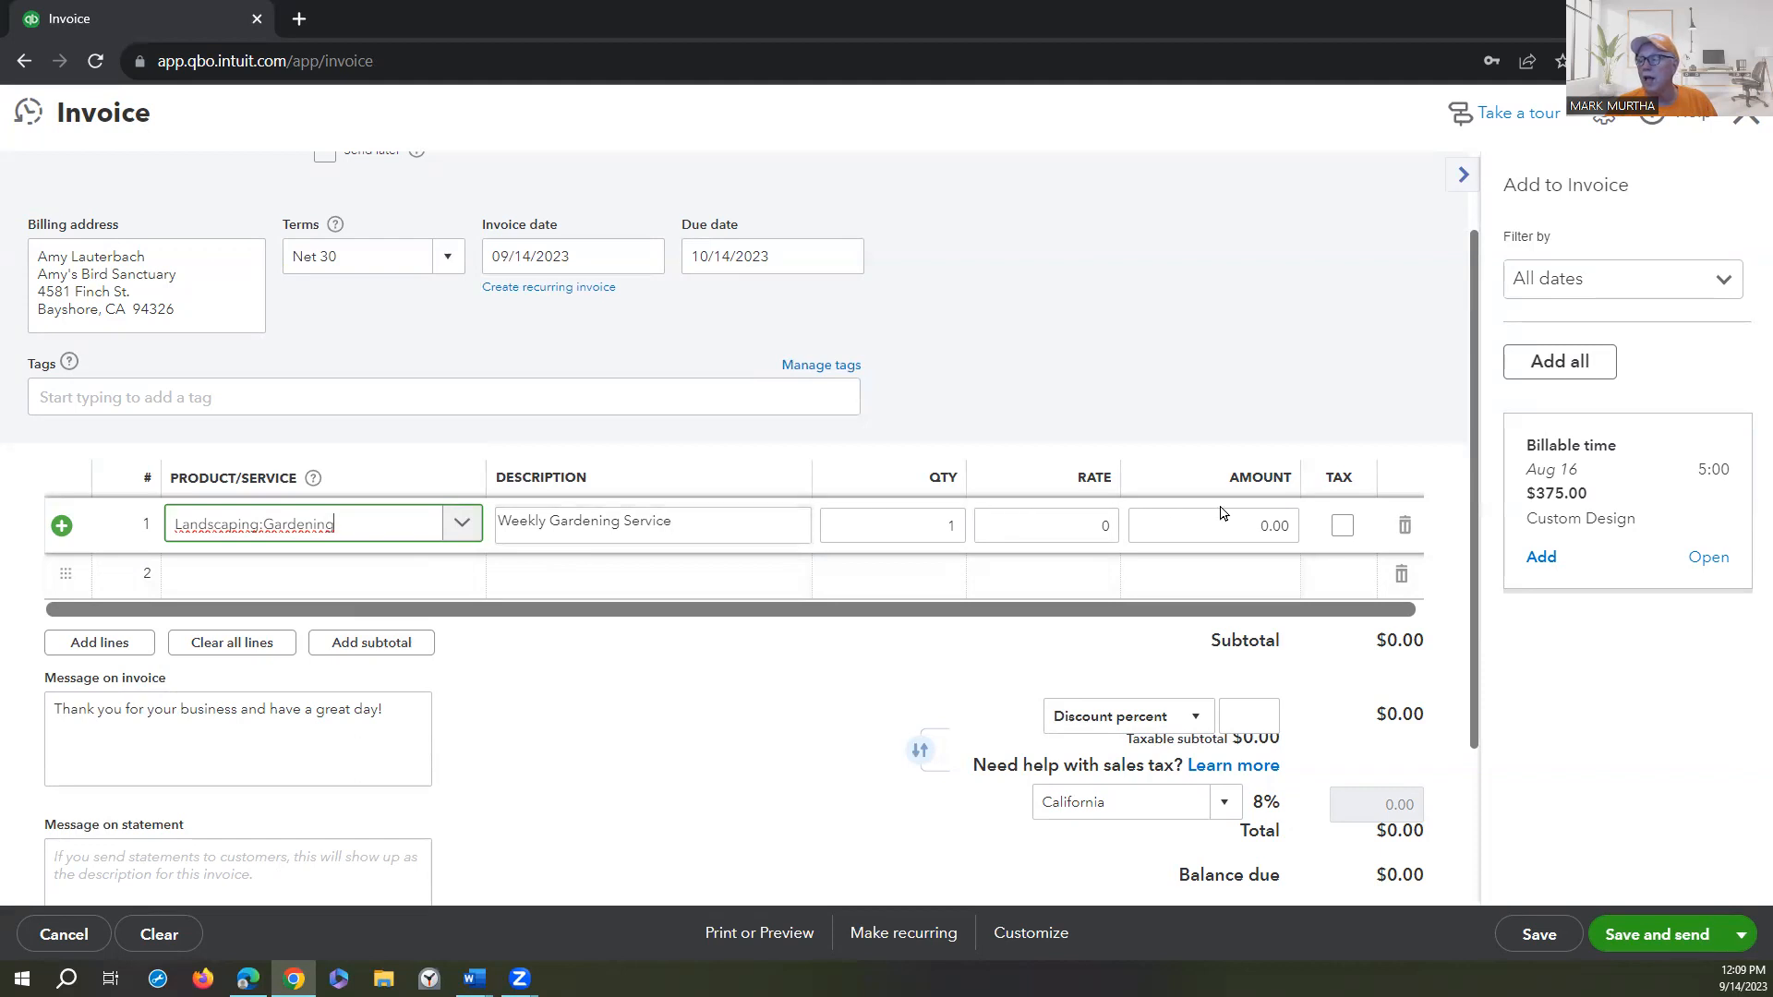
Set the gardening line's amount to 150.00.
click(1279, 524)
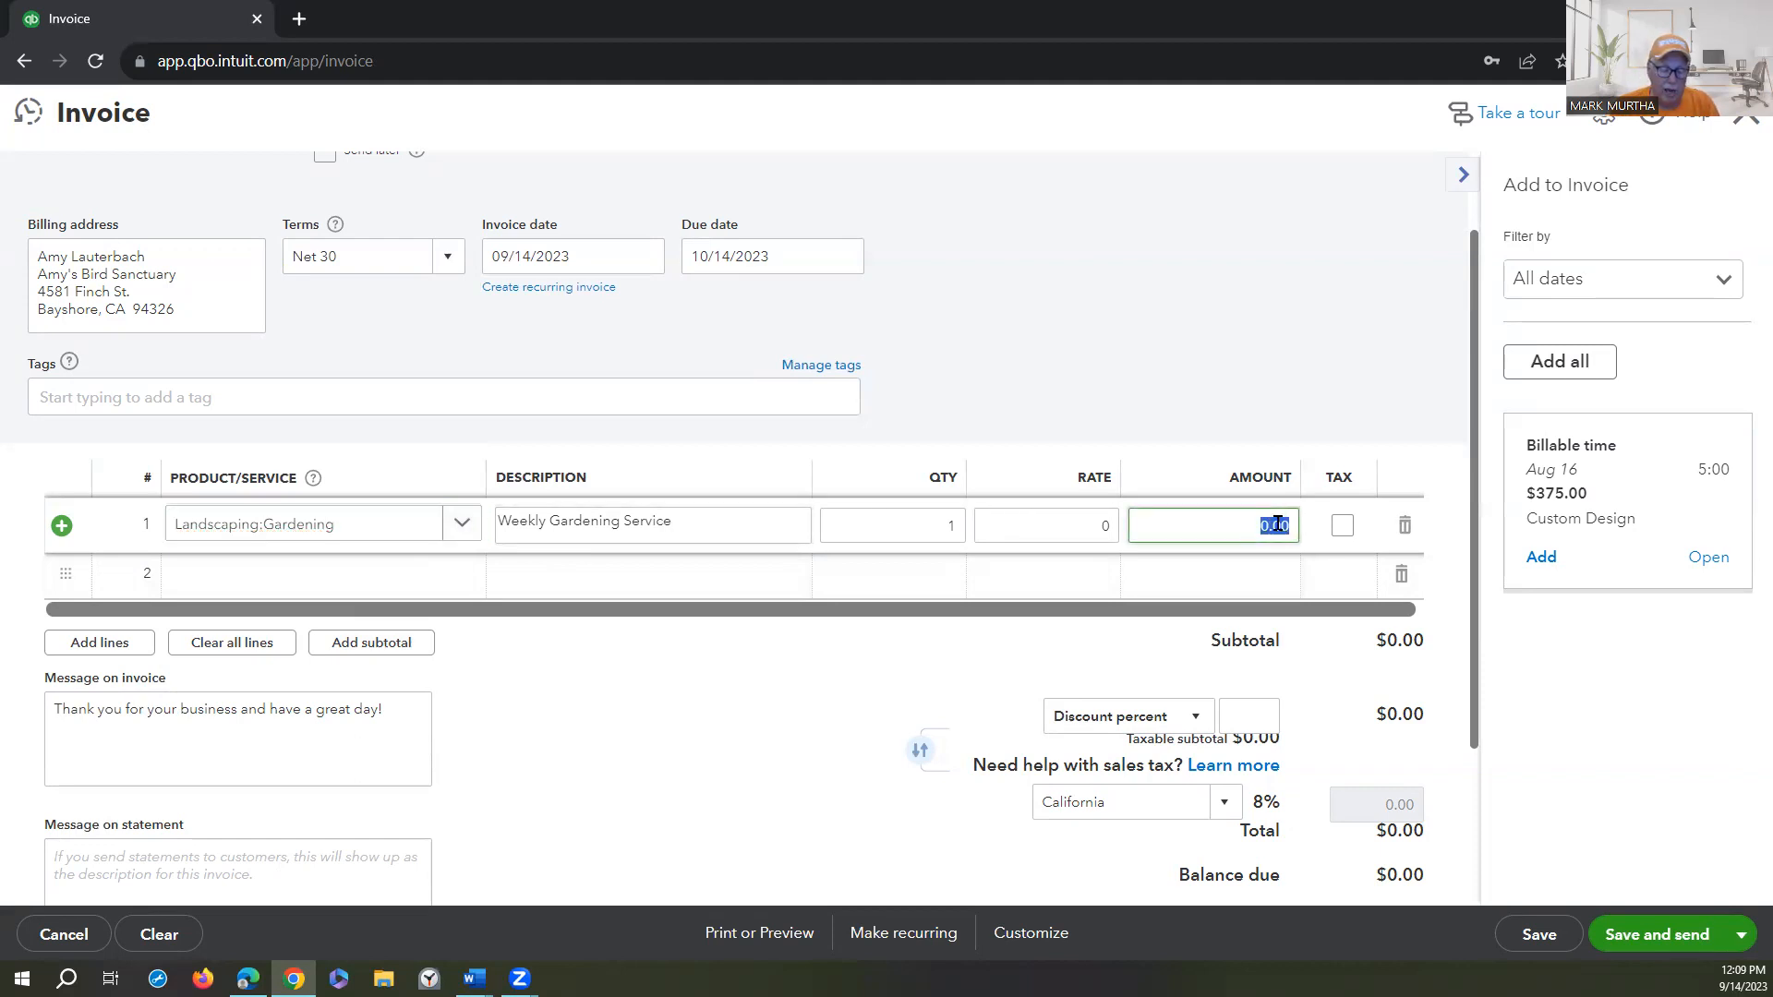
text(150)
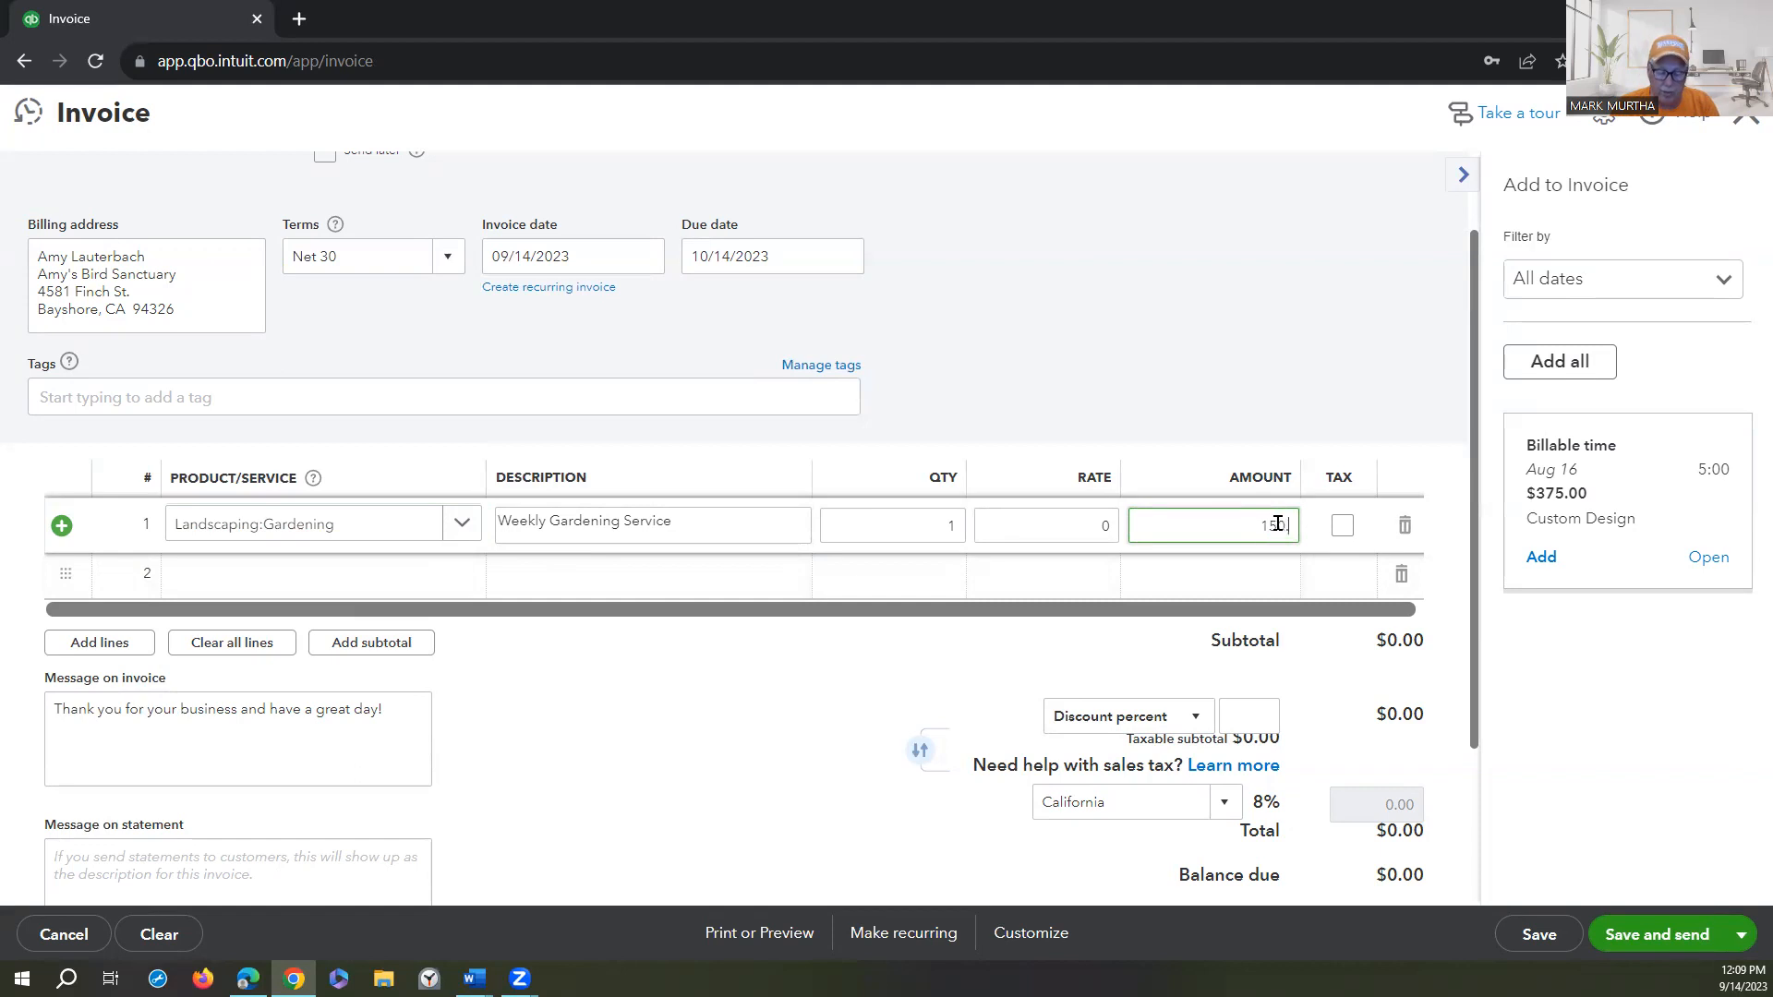
text(.00)
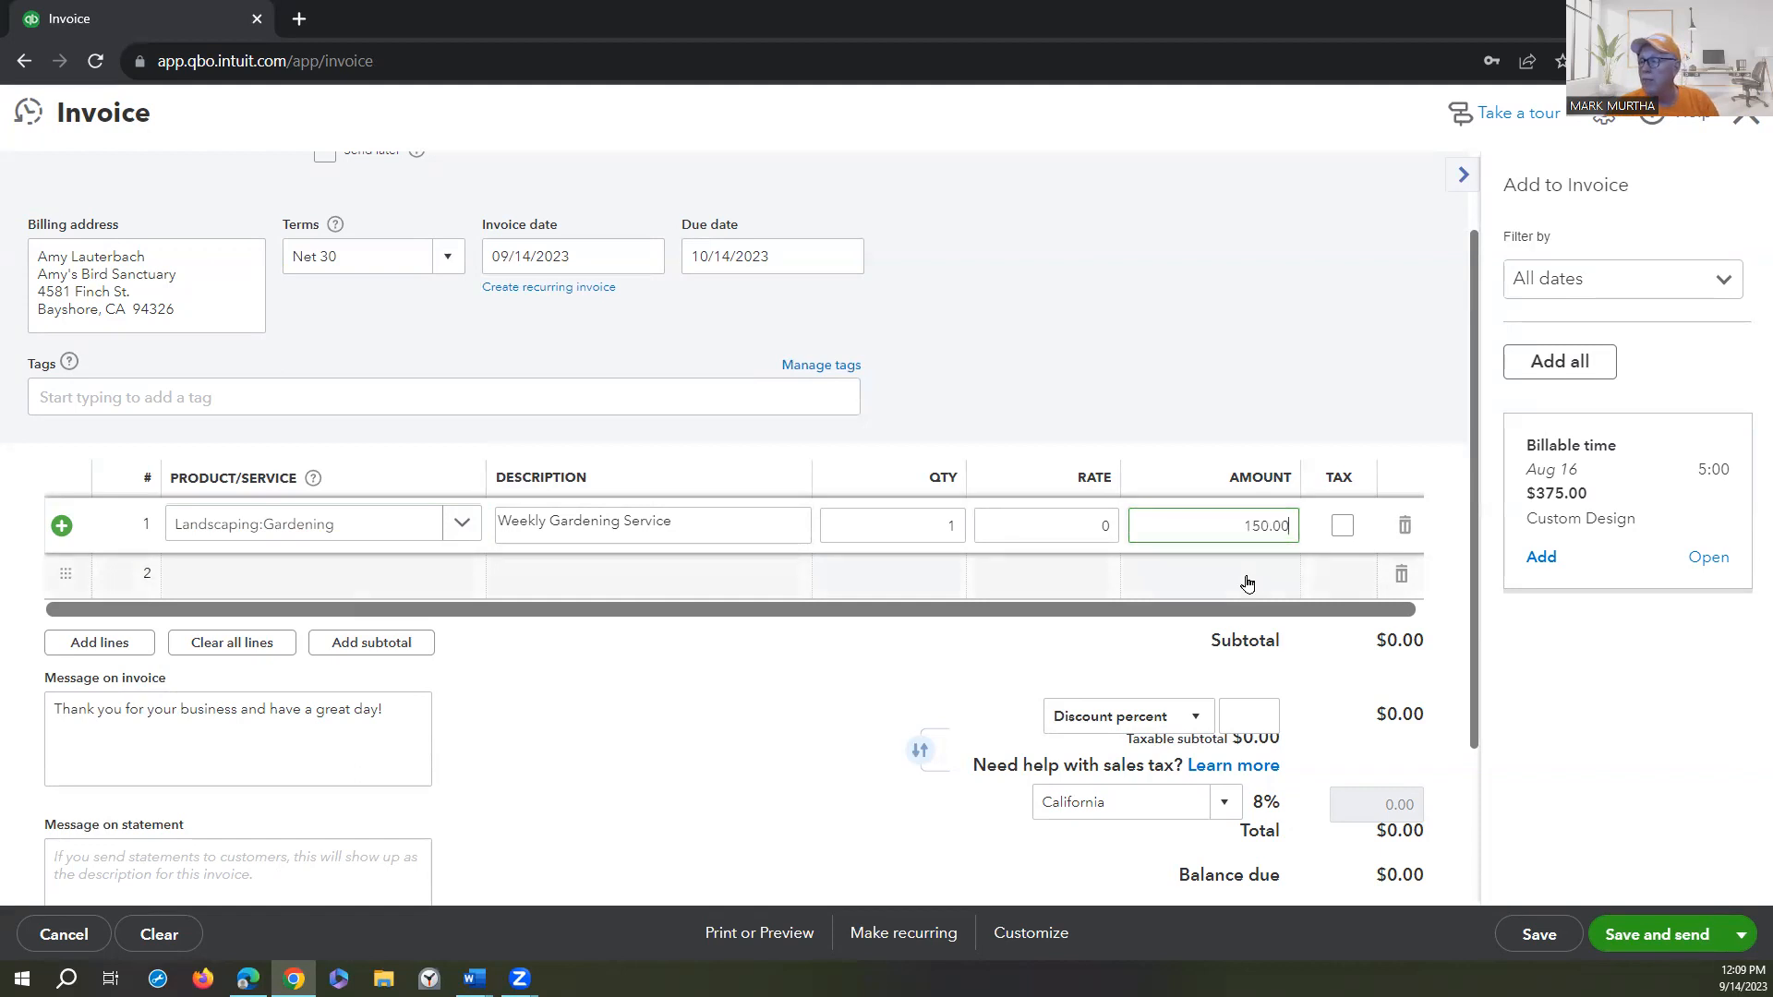
click(1097, 665)
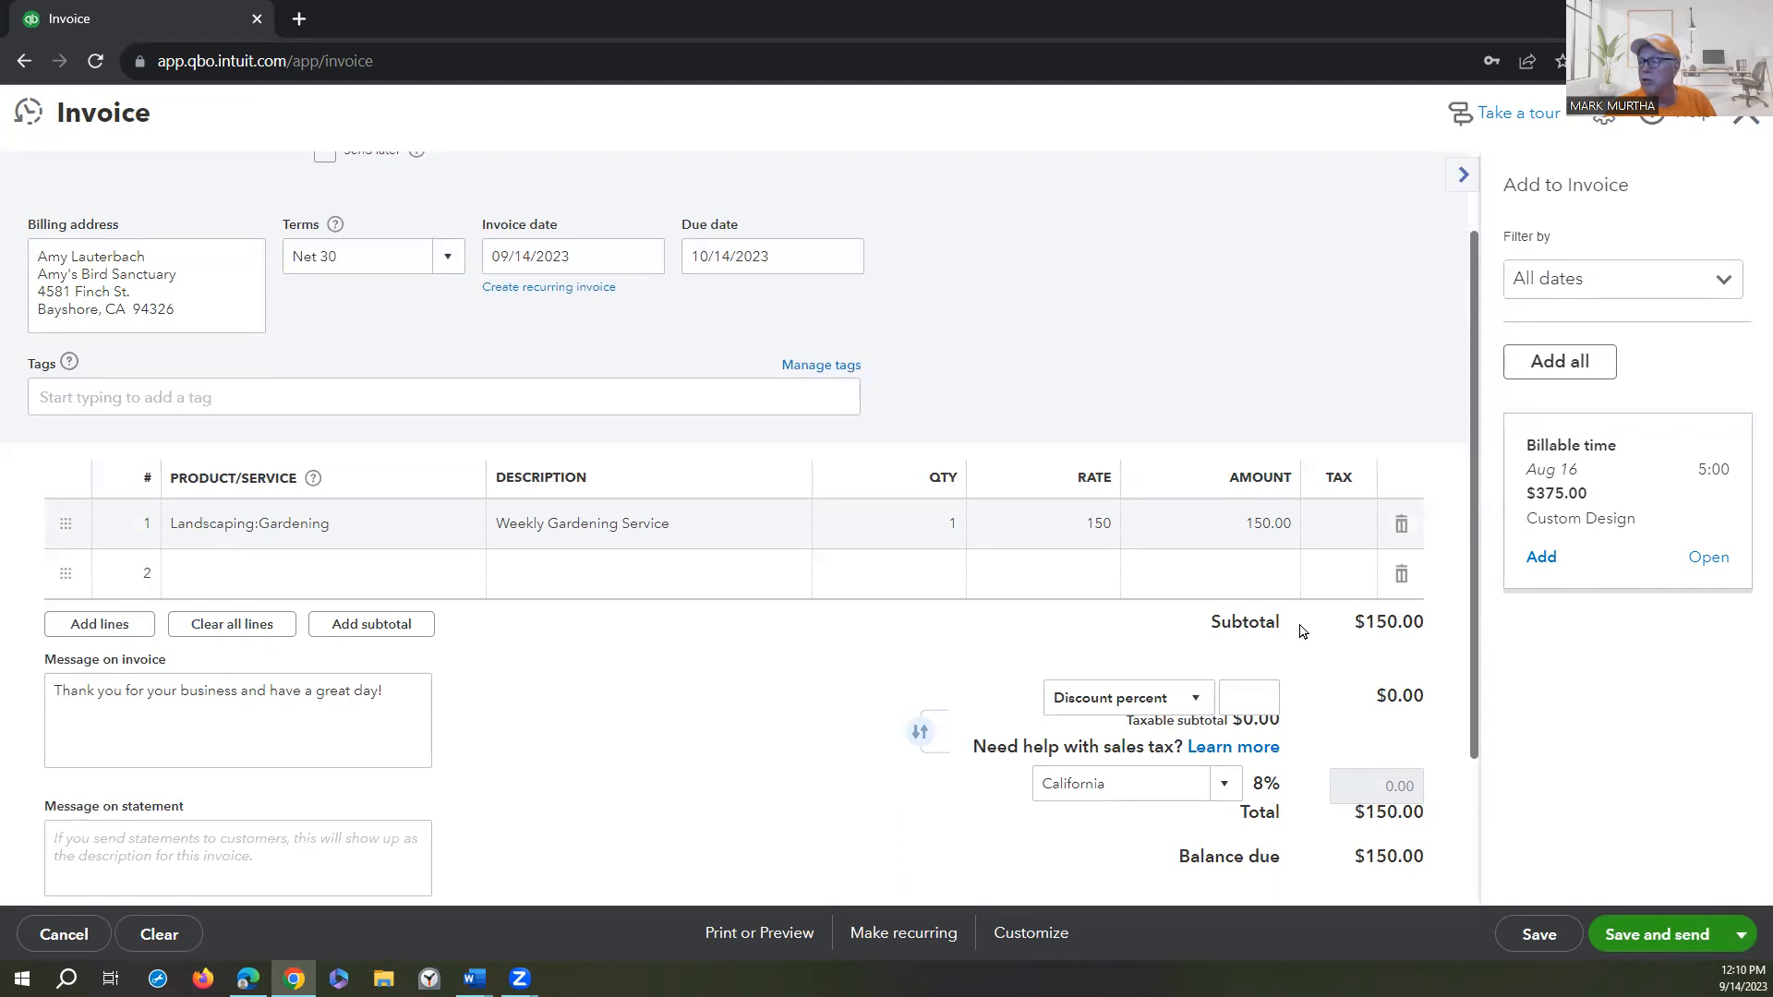
Review the completed invoice, save it, and send it to the customer with the default email message.
scroll(1297, 632, down, 1)
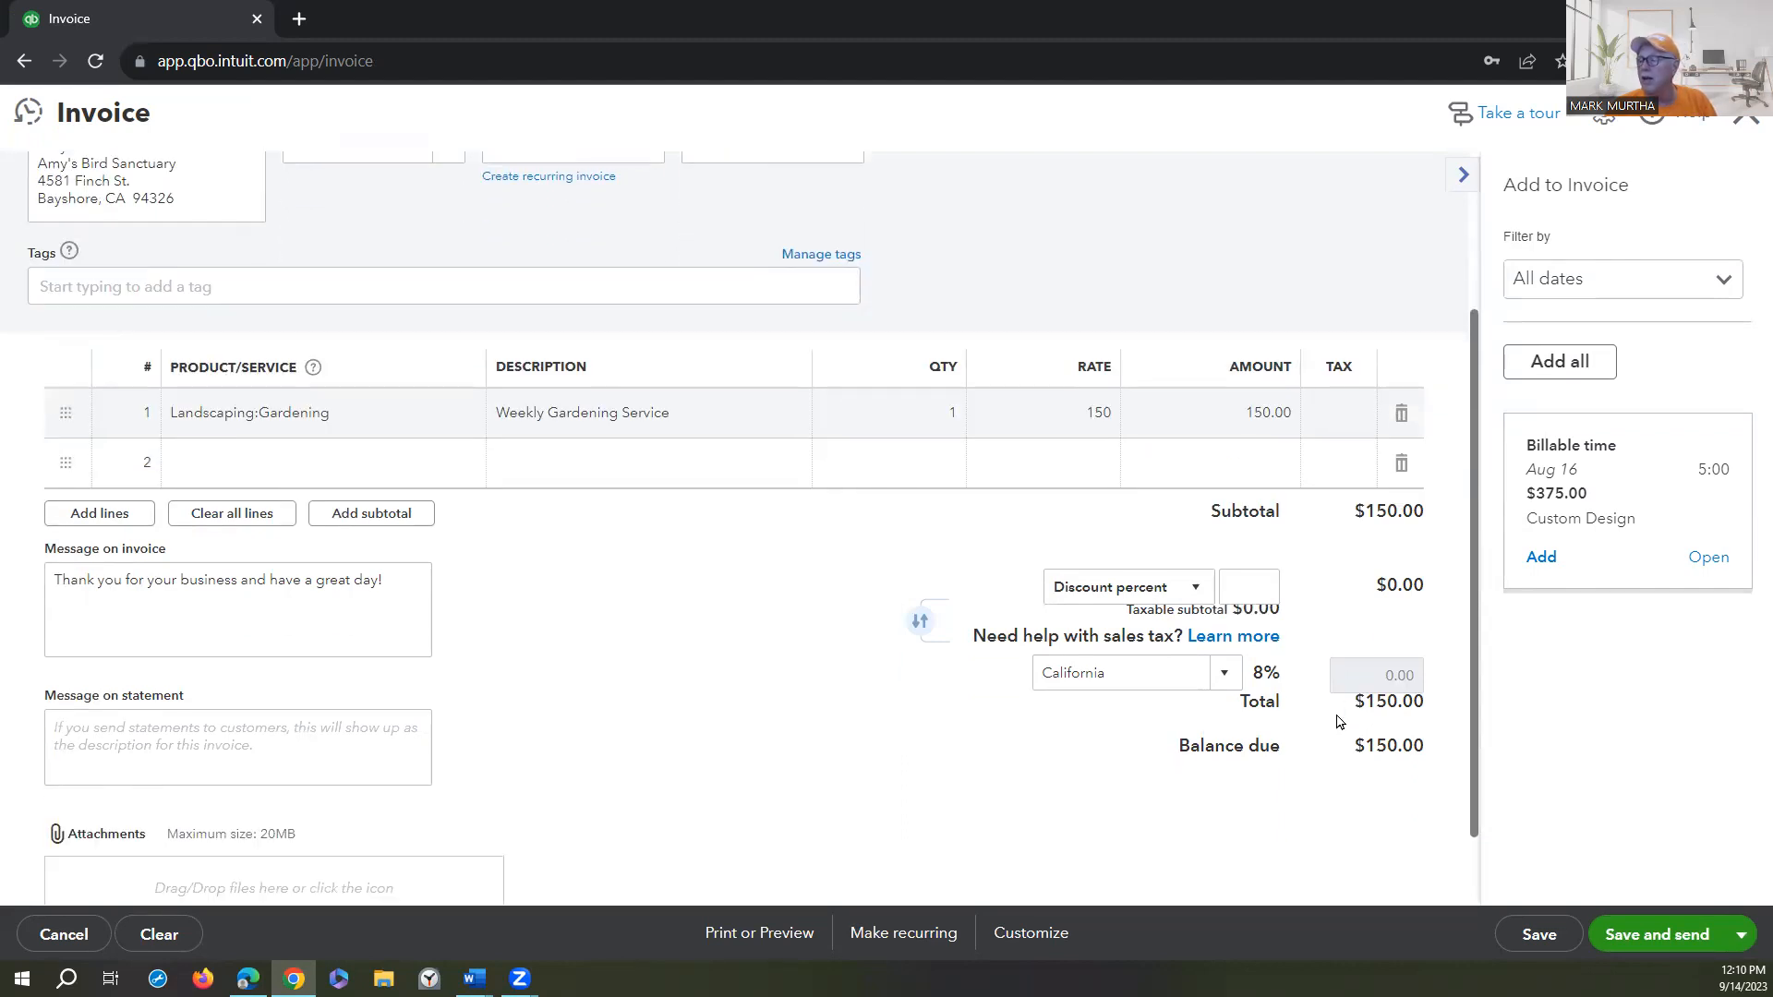
scroll(678, 628, down, 1)
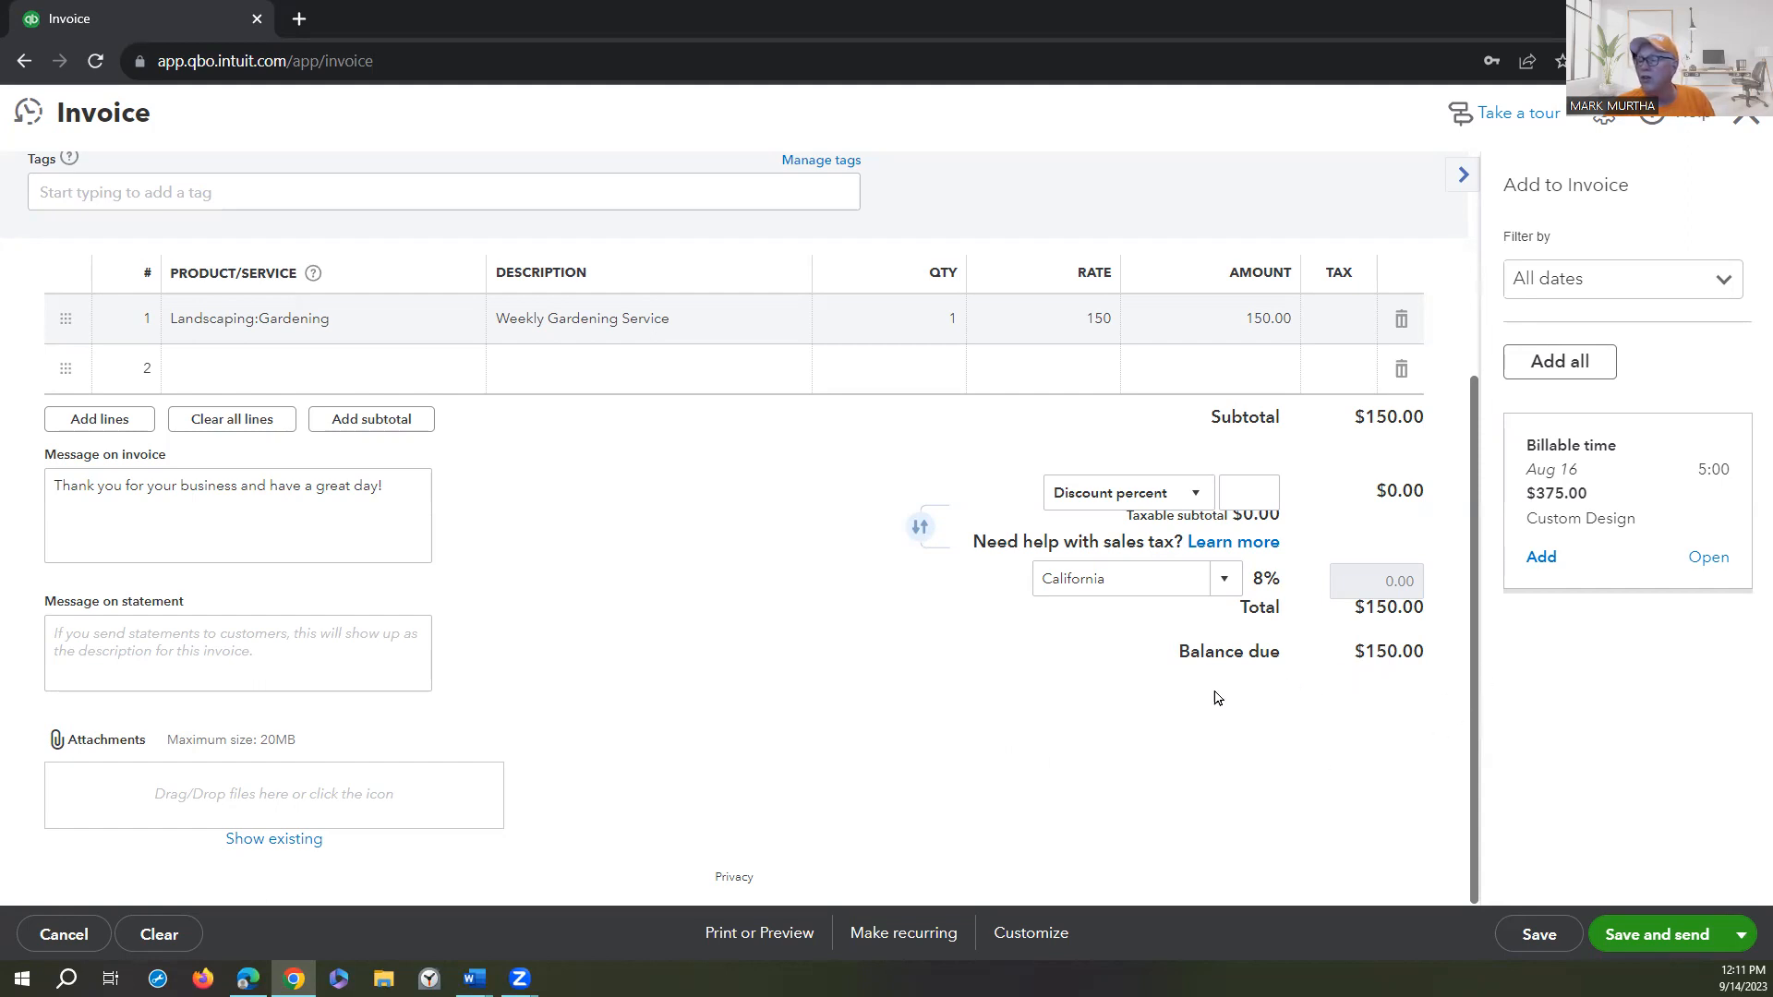
scroll(1144, 701, up, 3)
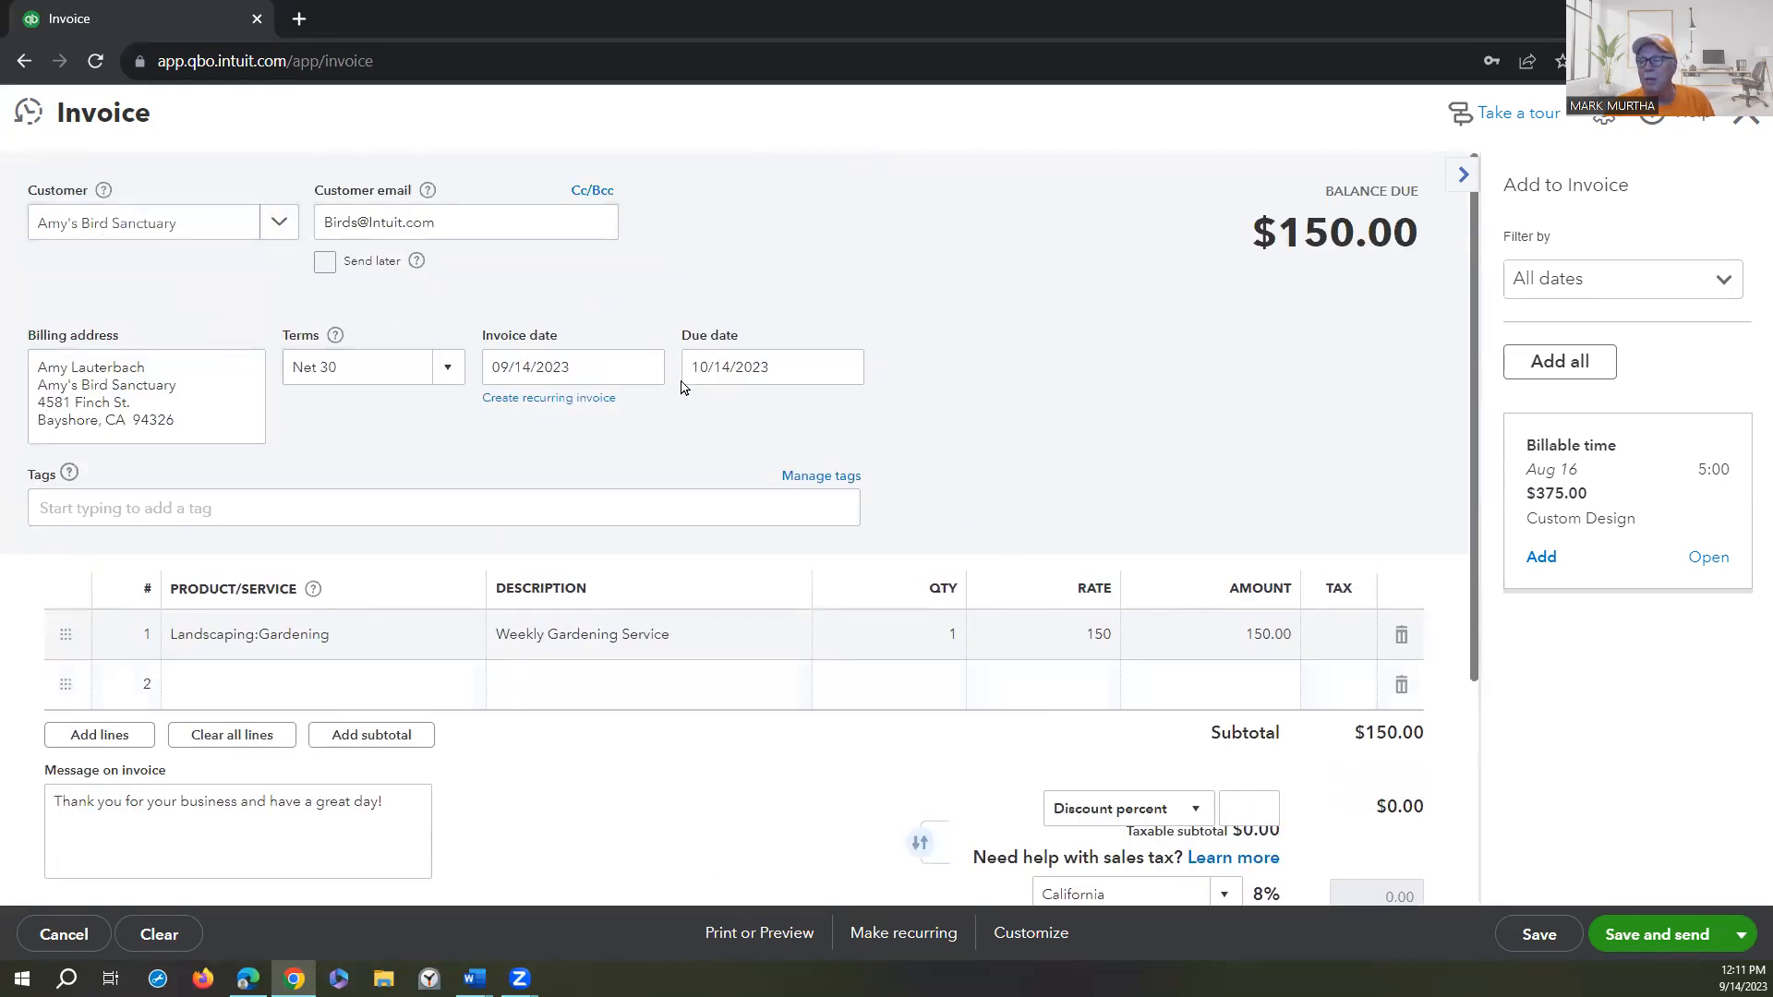
scroll(748, 443, down, 2)
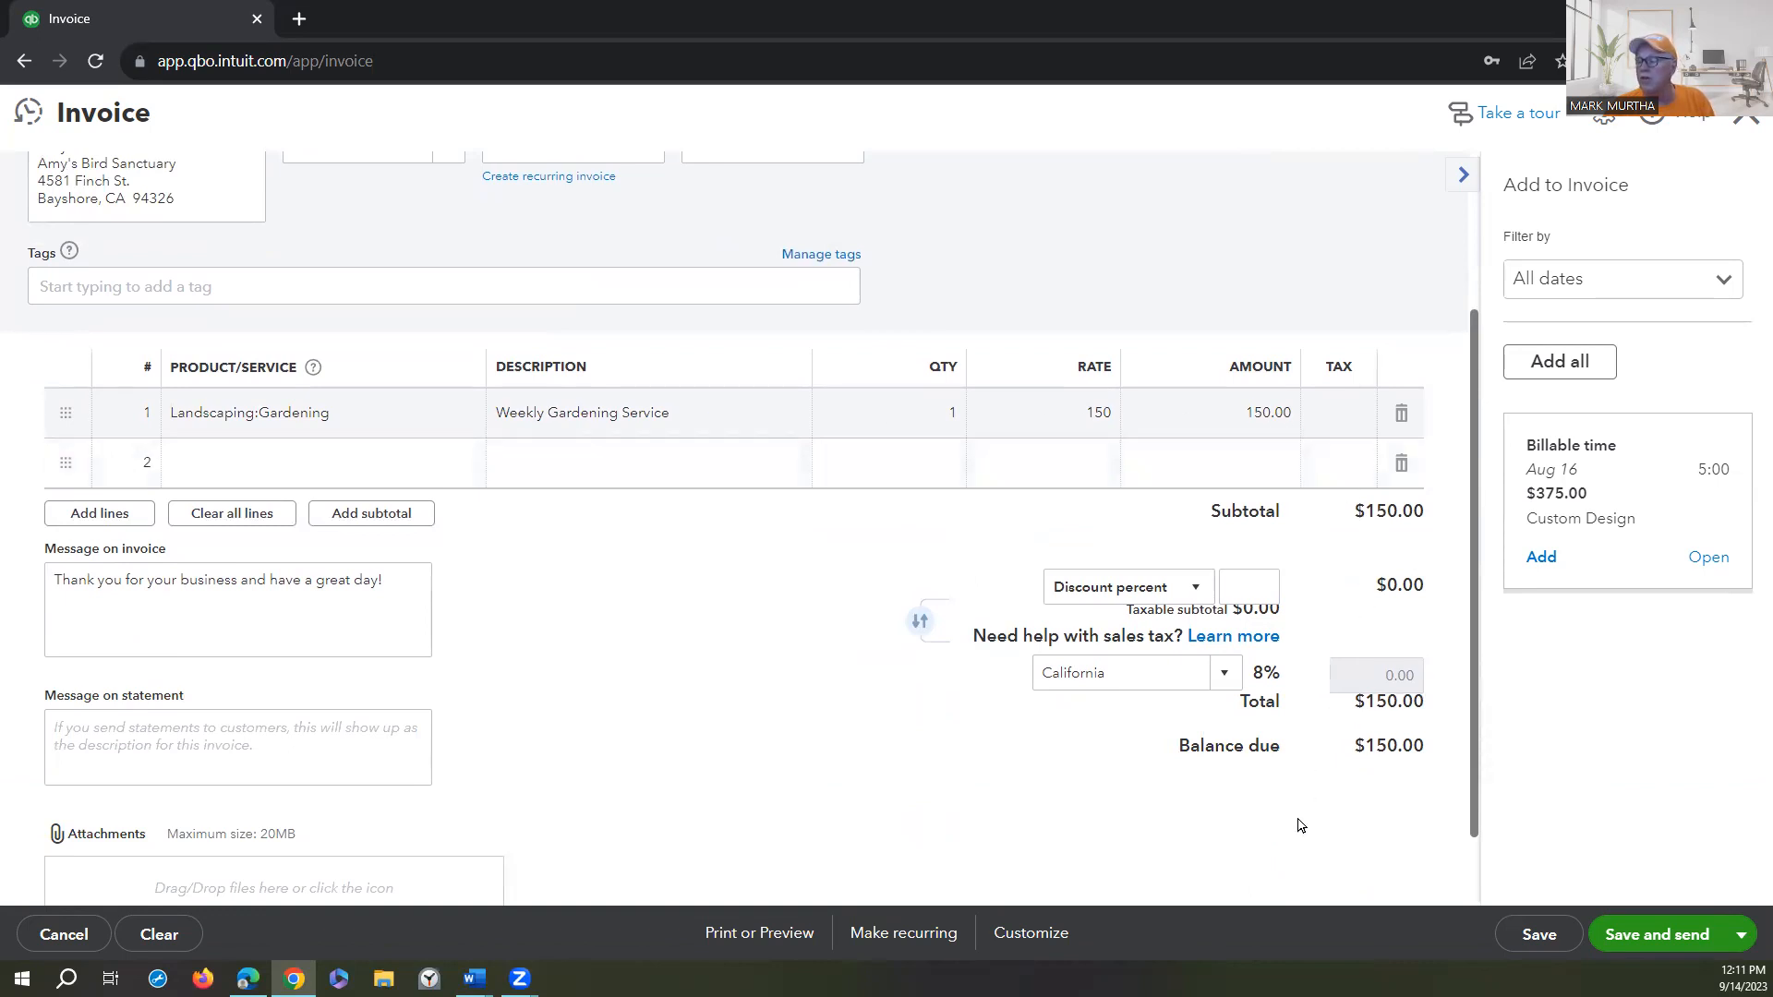
click(1642, 936)
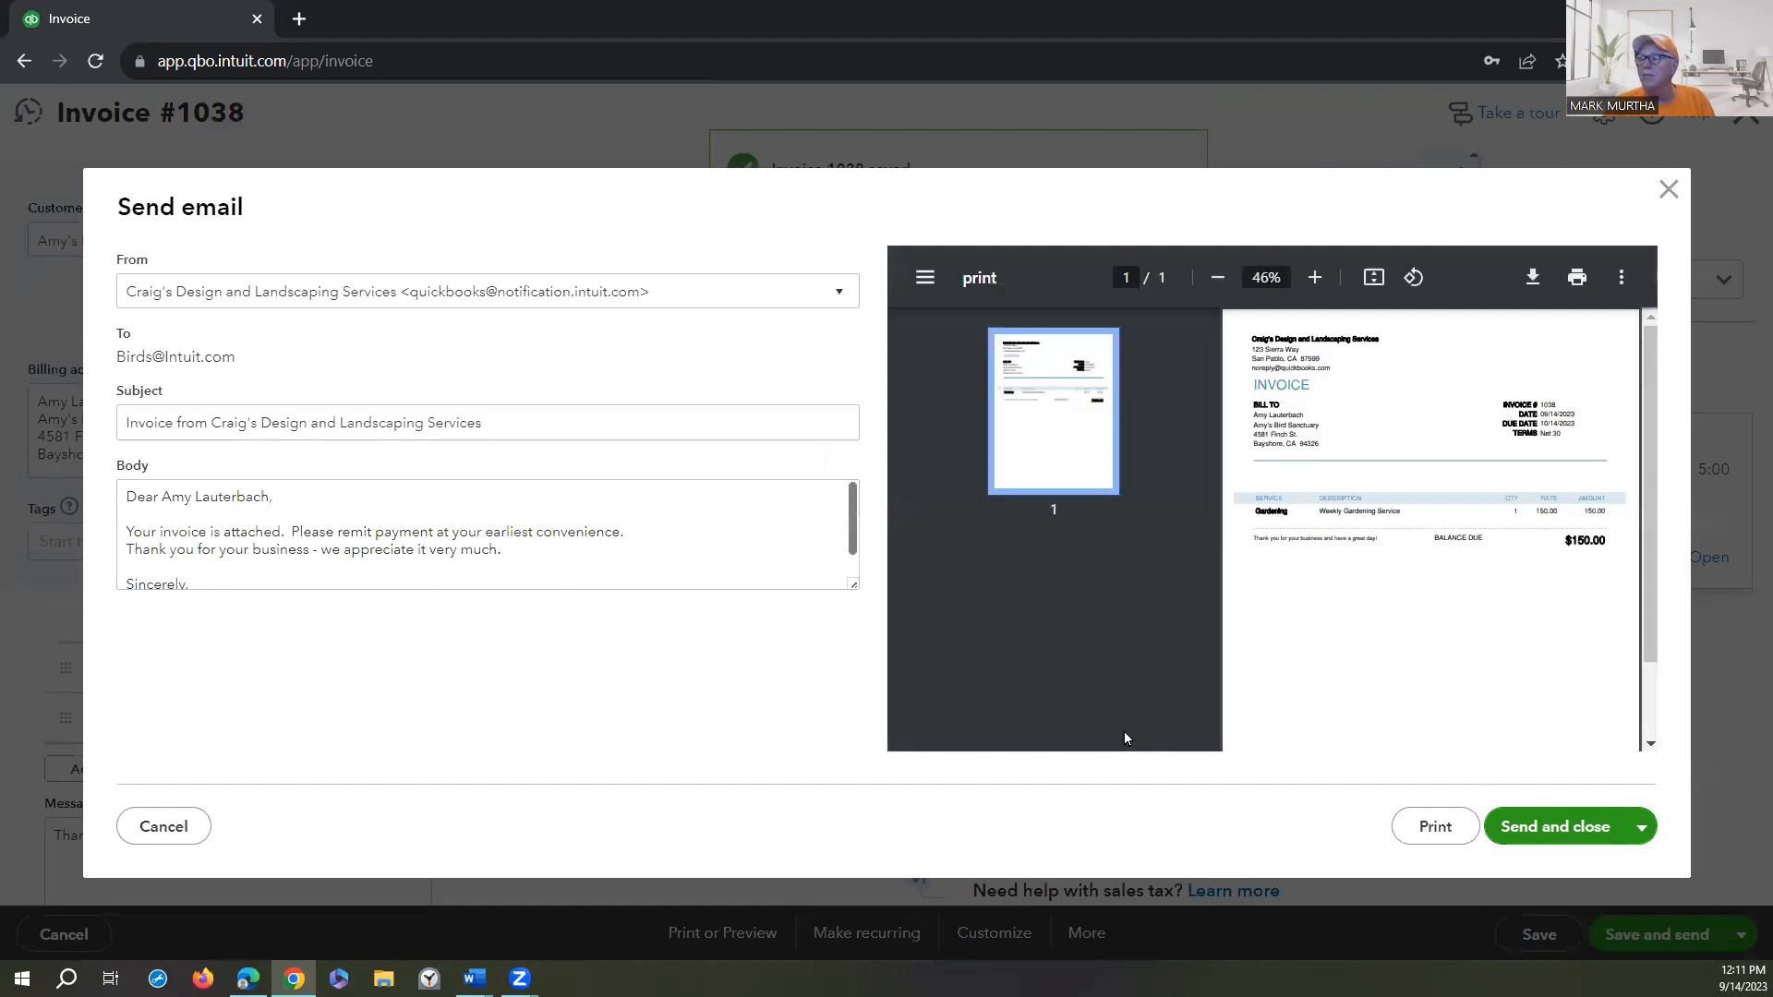
click(1554, 826)
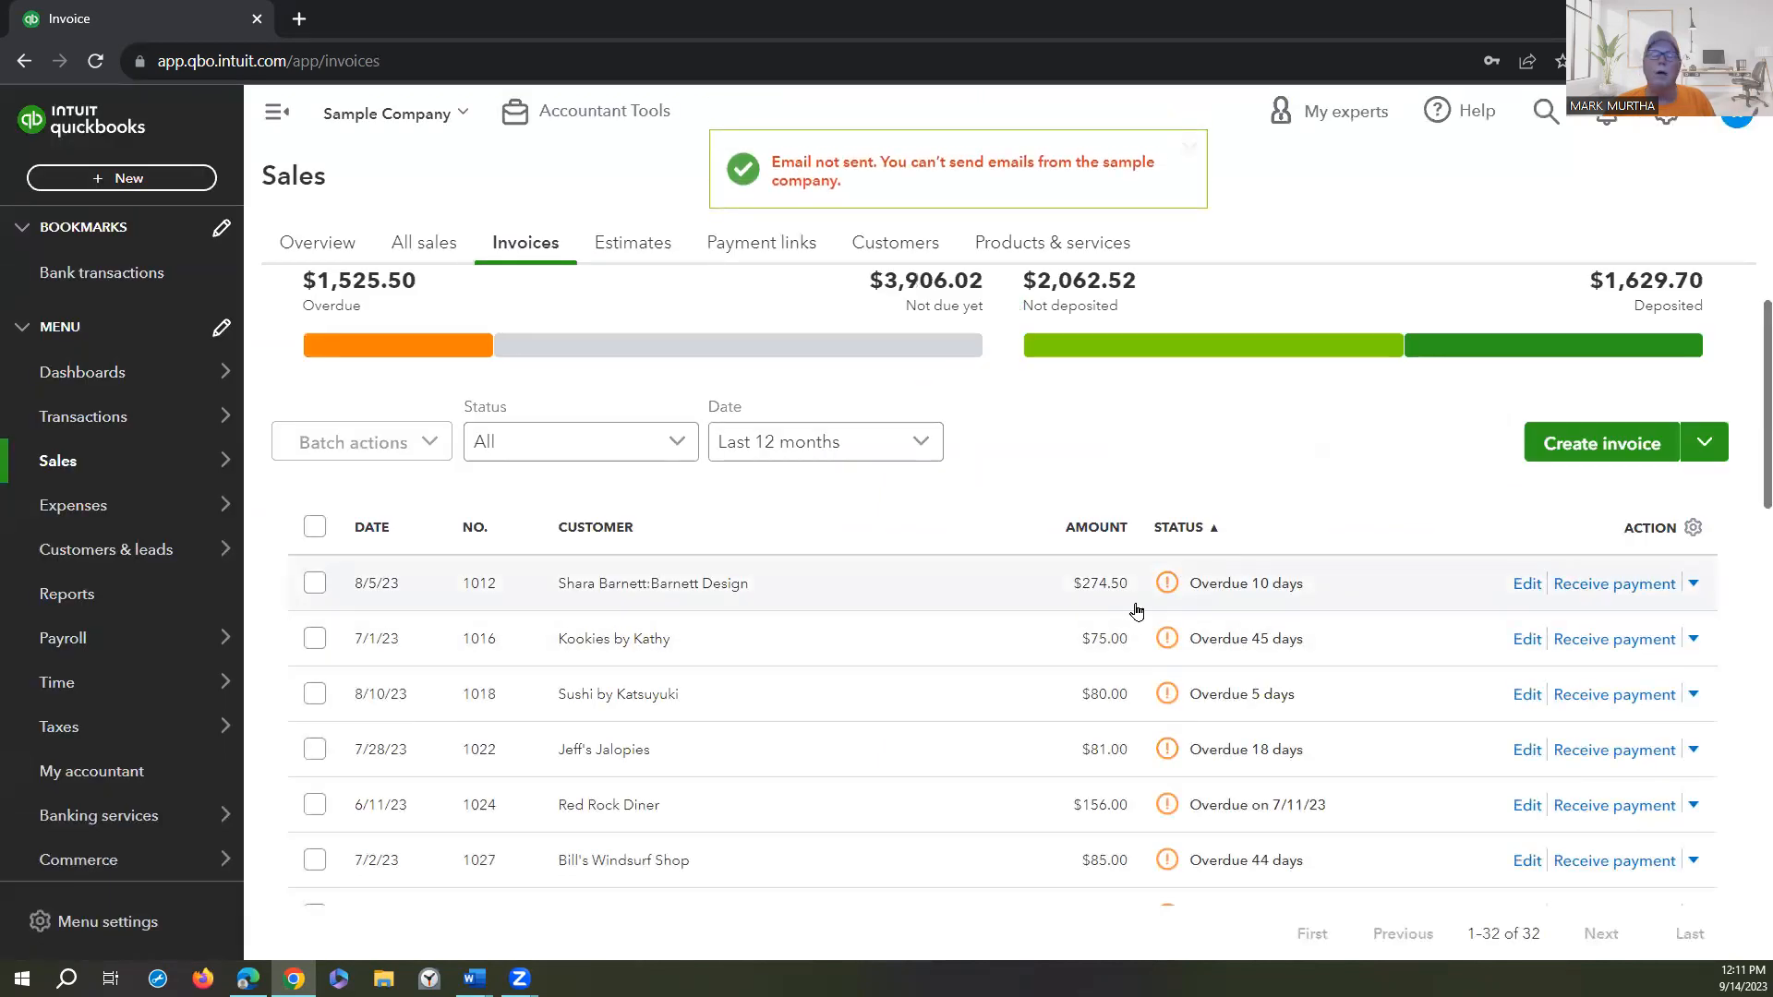